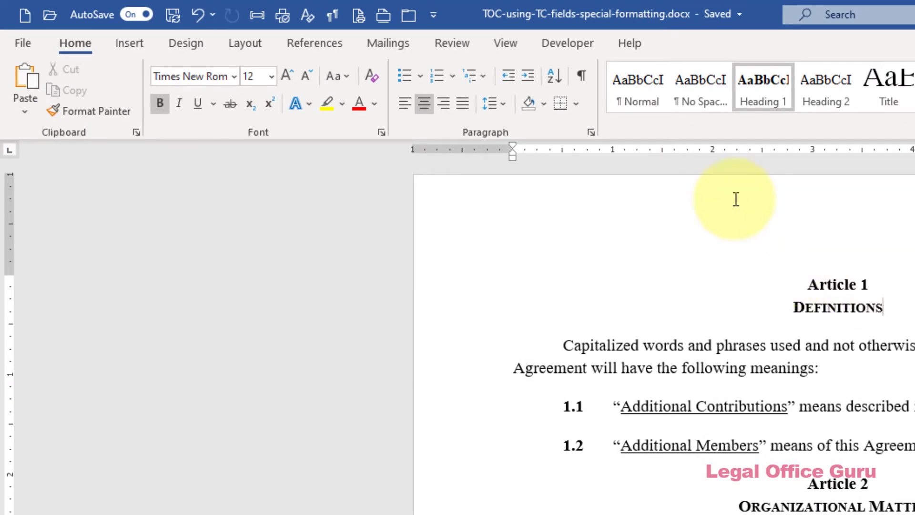
- Show the formatting marks and add a custom group named TOC to the References tab of the ribbon
left_click(586, 78)
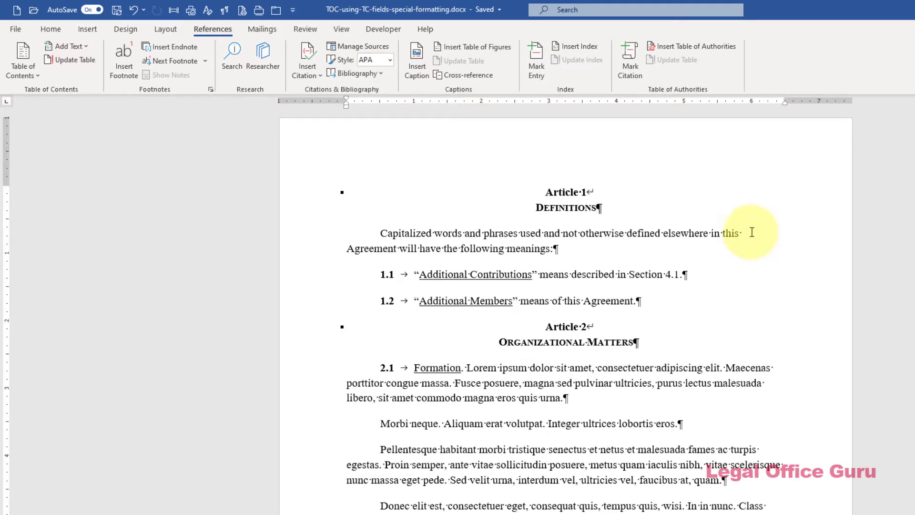
right_click(810, 77)
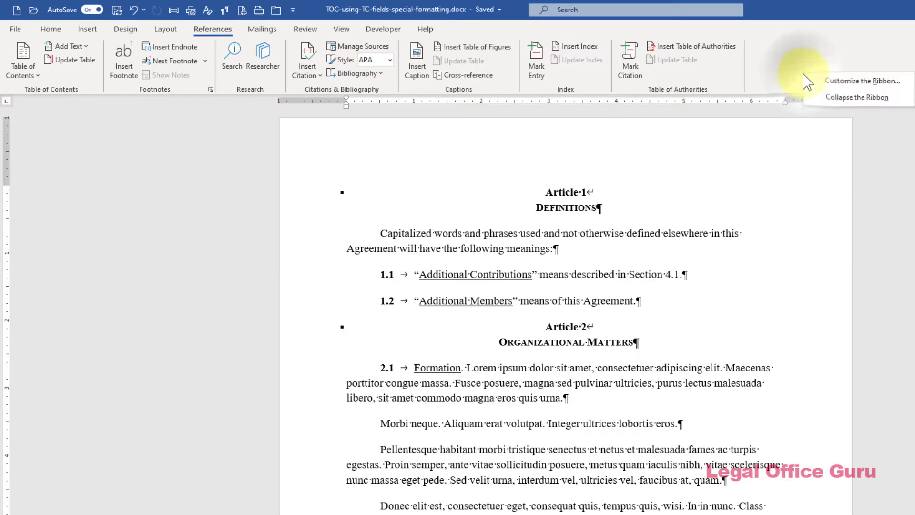
left_click(815, 81)
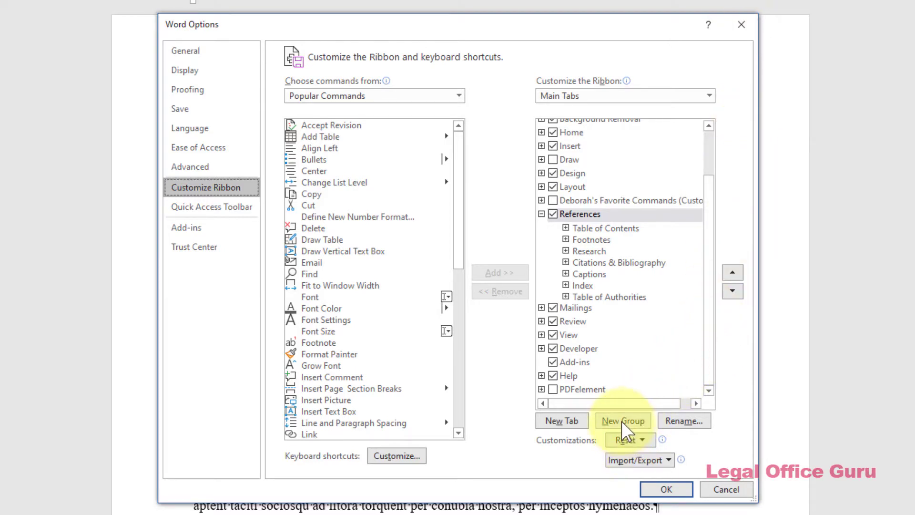
left_click(586, 214)
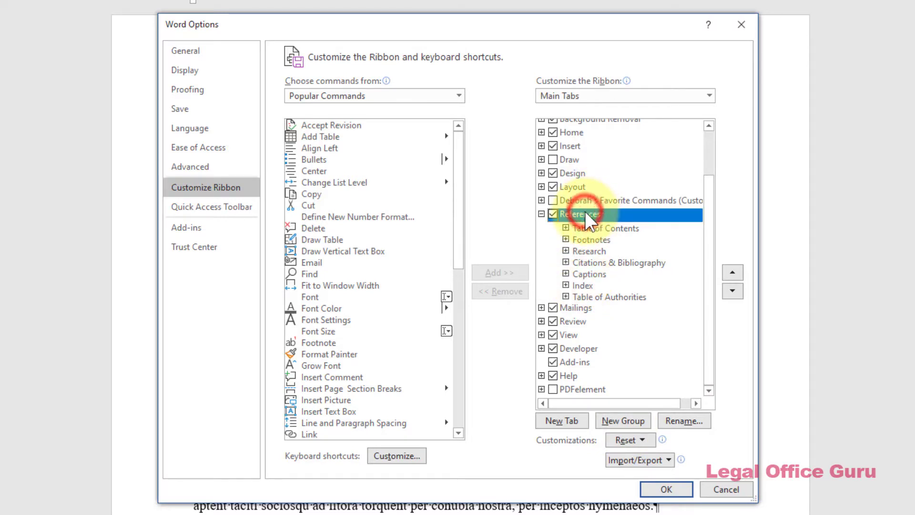
left_click(623, 422)
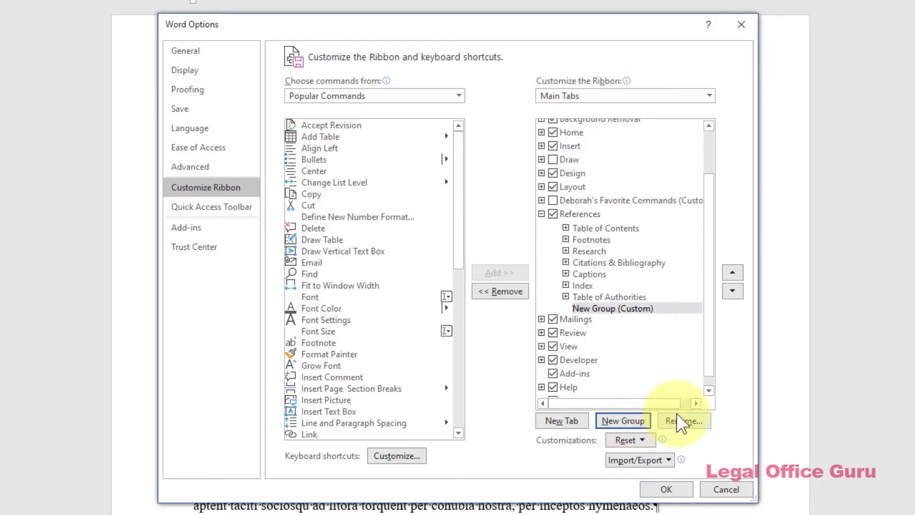
left_click(641, 310)
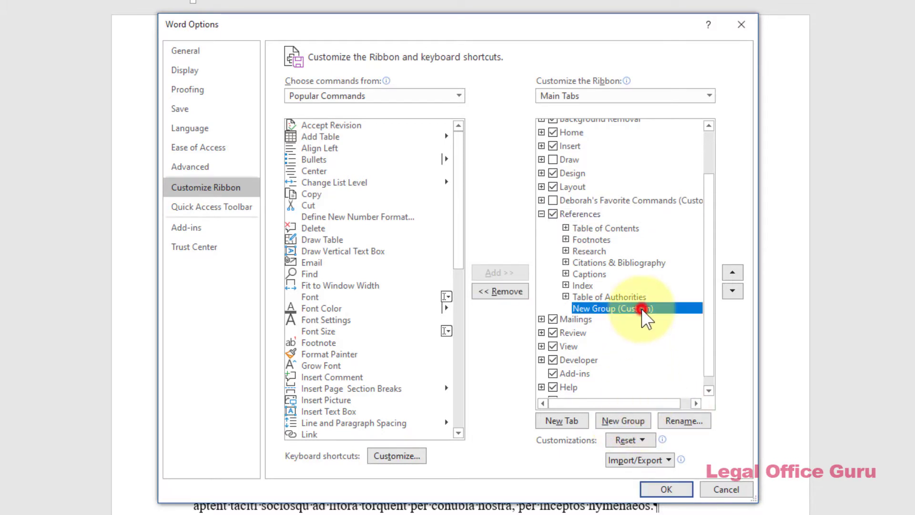
left_click(684, 421)
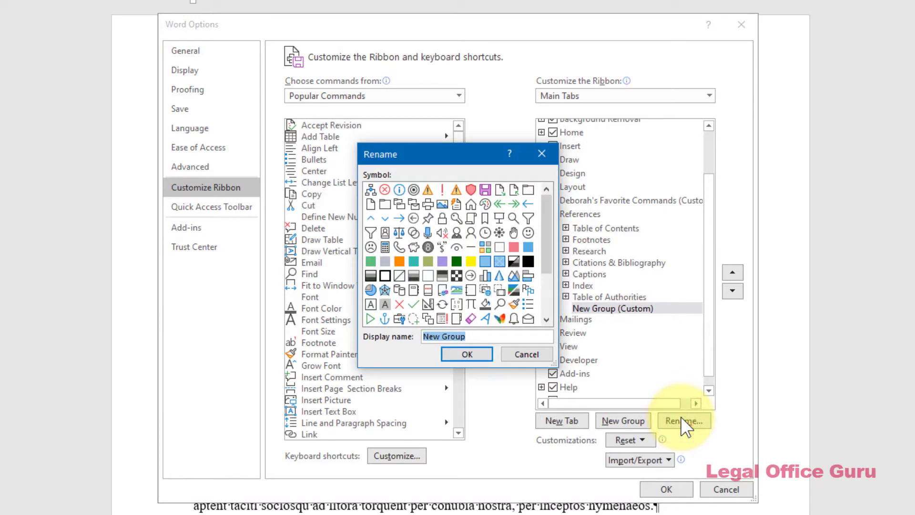
type("TOC")
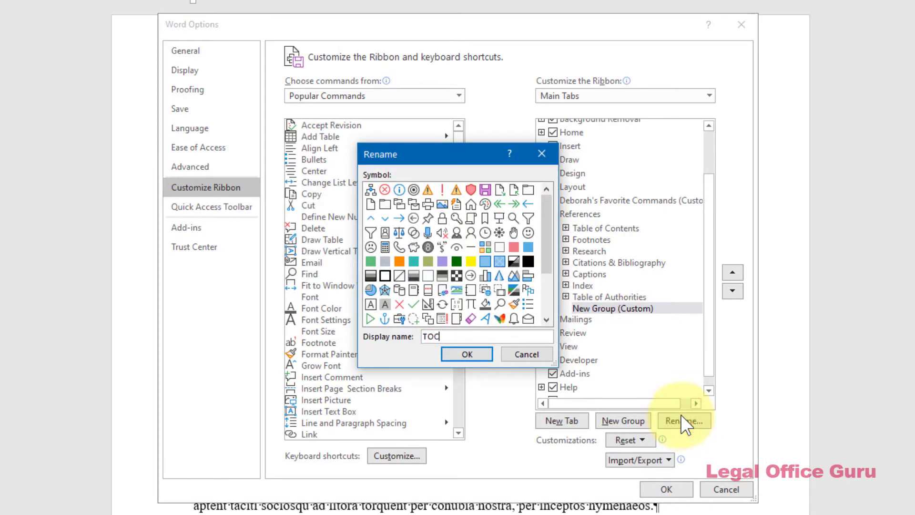
left_click(469, 355)
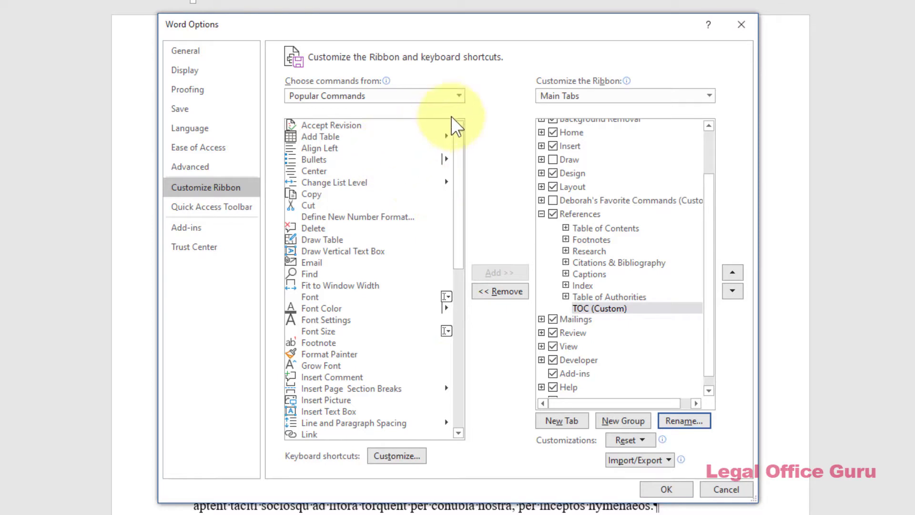
- Add the Mark Entry command from the full command list to the custom TOC group and apply the ribbon customization
left_click(460, 96)
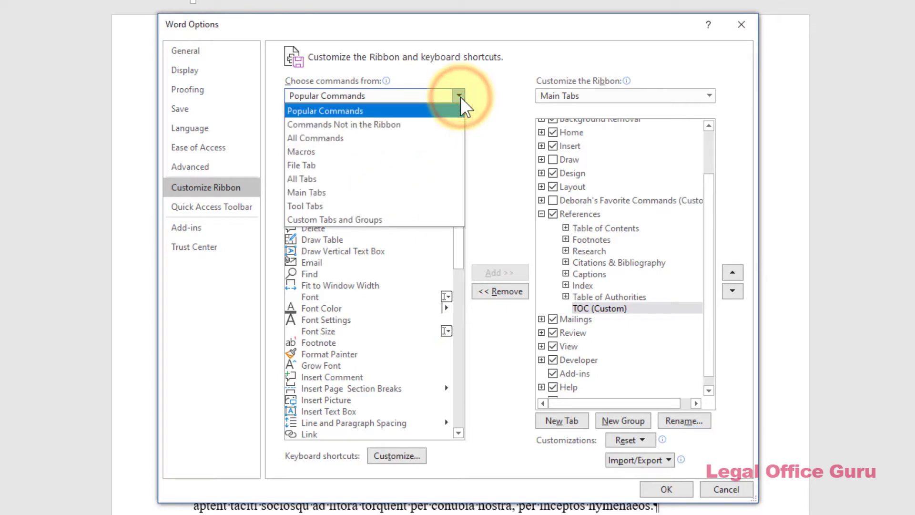
left_click(399, 138)
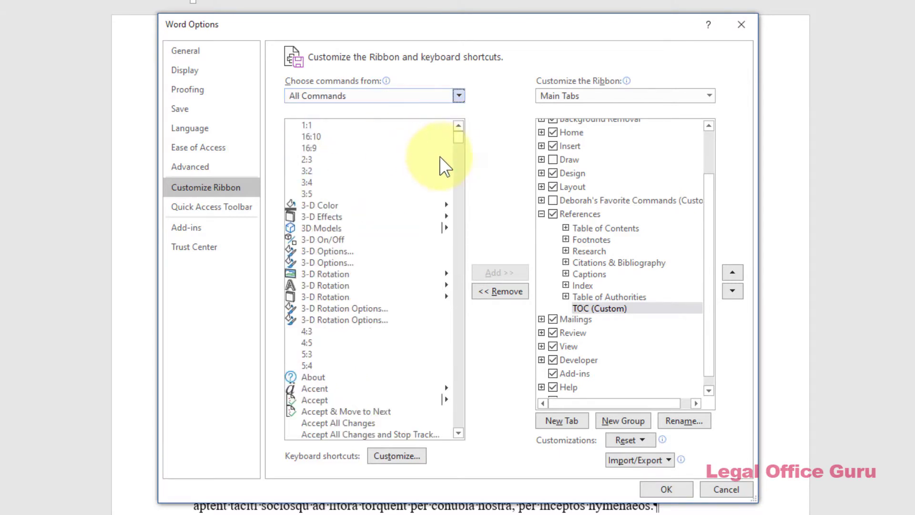
left_click_drag(461, 138, 458, 278)
left_click(342, 262)
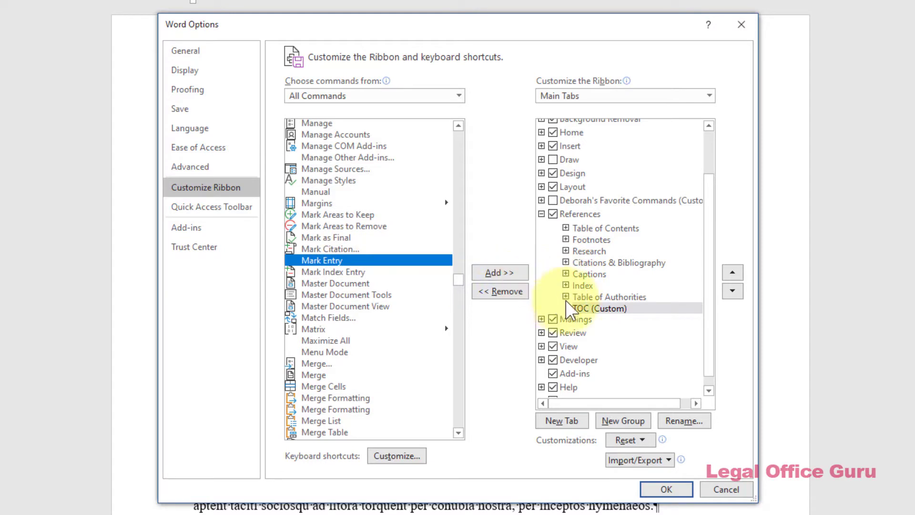
left_click(604, 309)
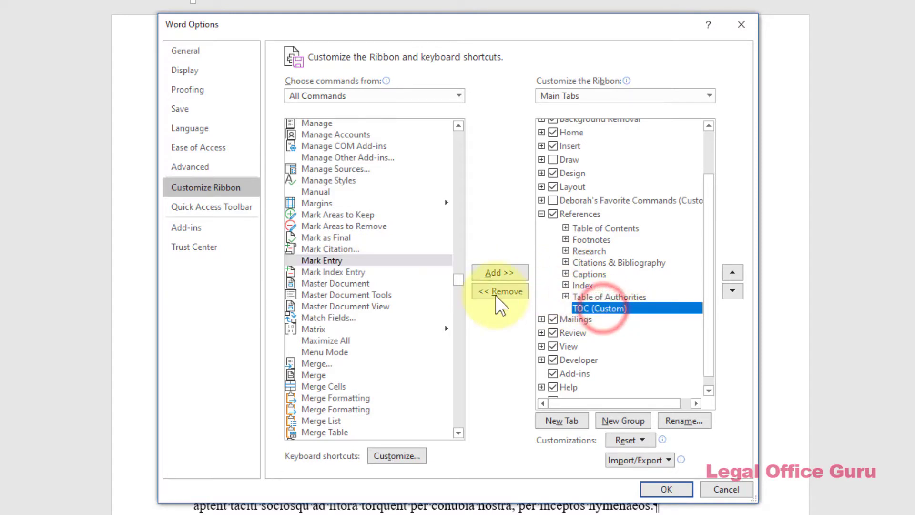
left_click(357, 262)
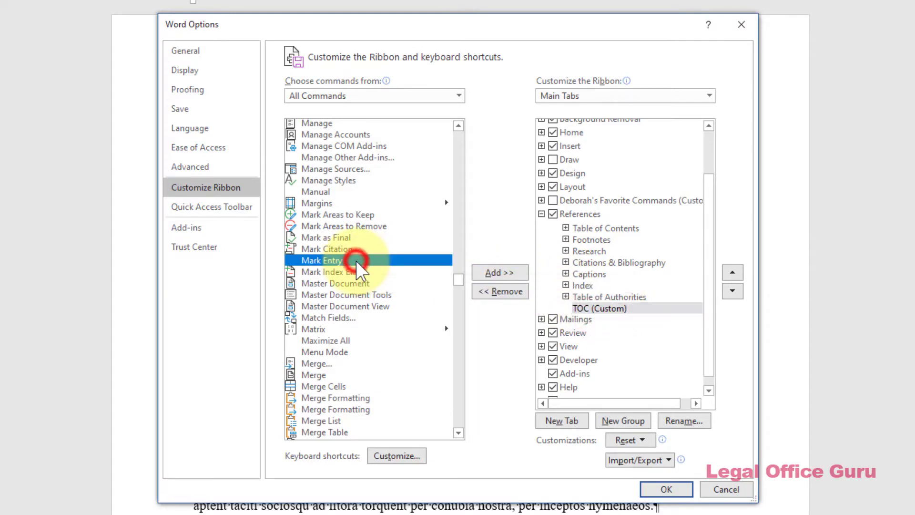
left_click(500, 274)
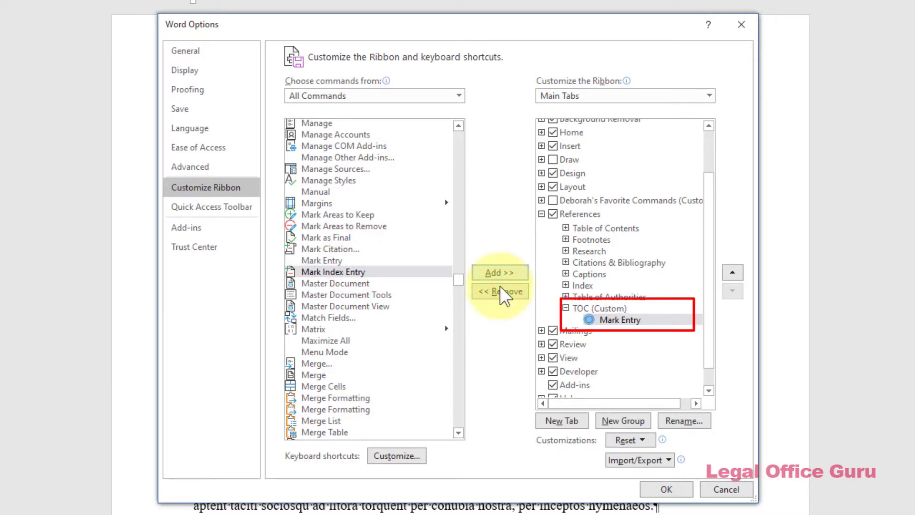
left_click(667, 489)
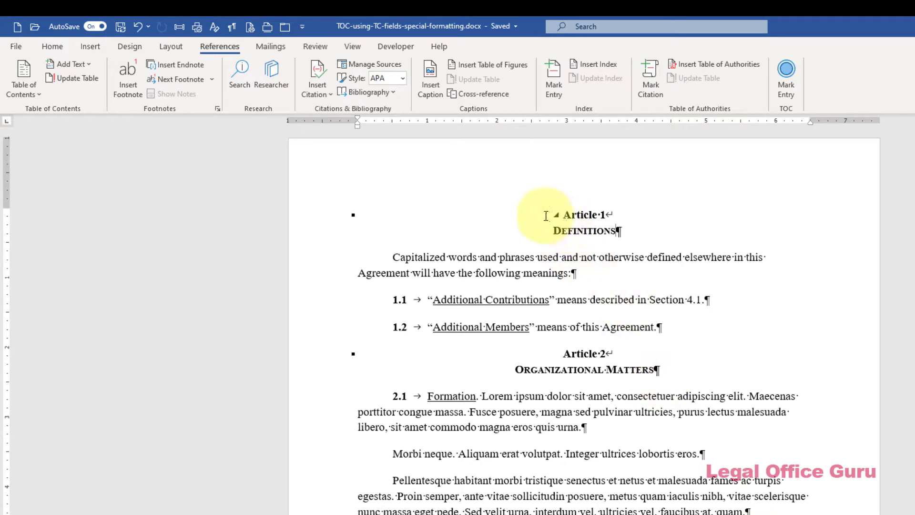
- Mark the Article 1 heading as a level 1 contents entry "Article 1Definitions" with identifier C, inserting a tab before "Definitions" in the field
left_click_drag(527, 214, 619, 229)
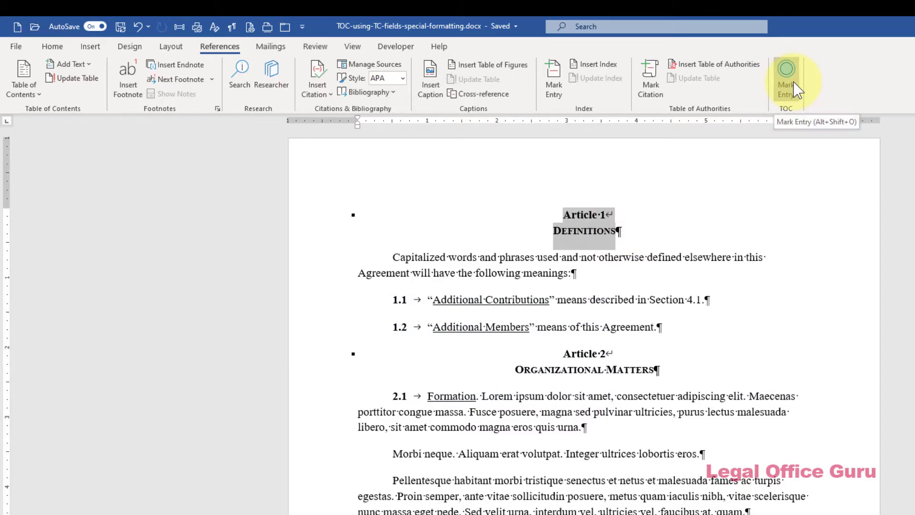
left_click(793, 82)
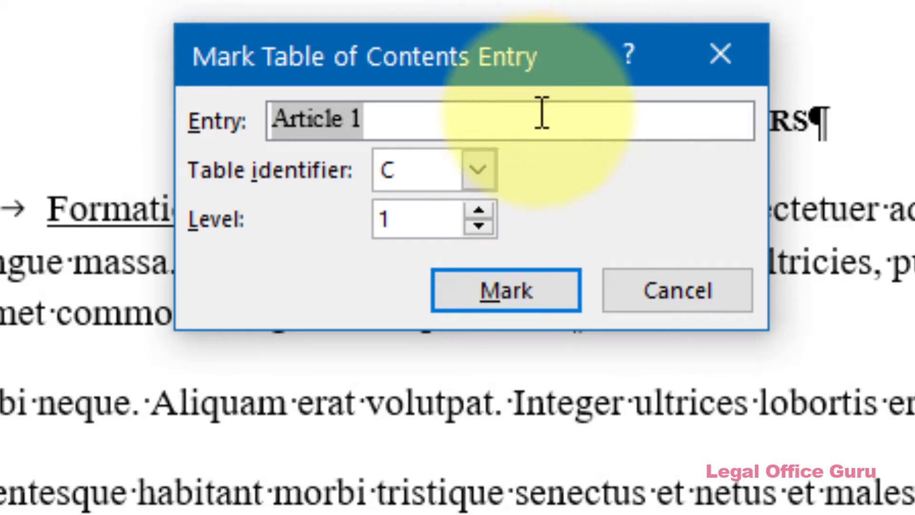
left_click(523, 129)
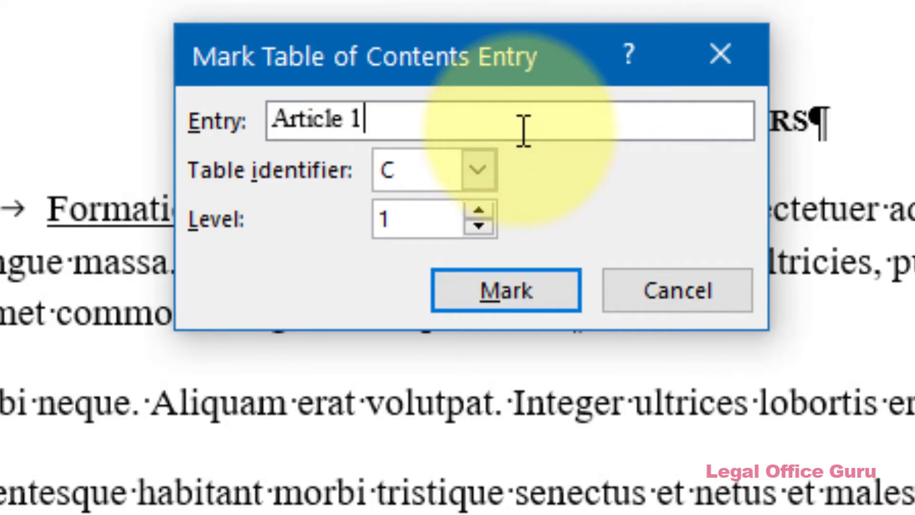
type("Definitions")
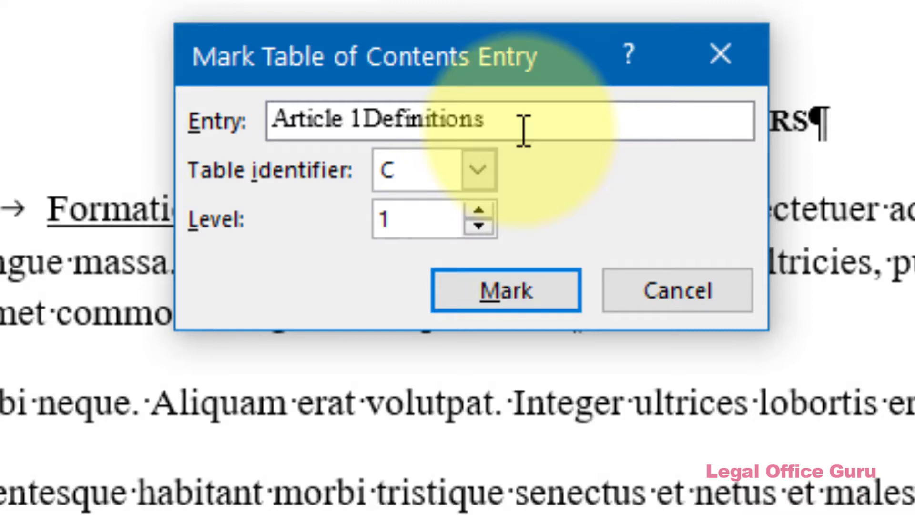
left_click(477, 170)
left_click(480, 169)
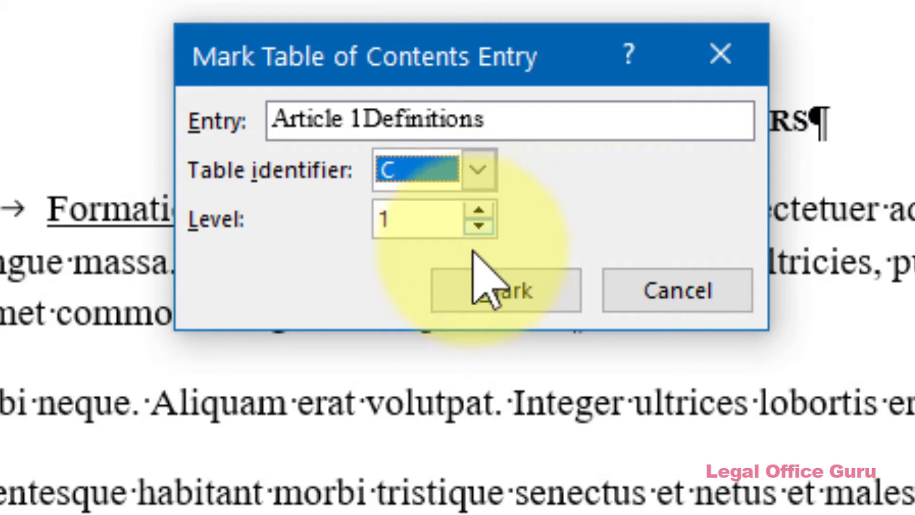
left_click(498, 286)
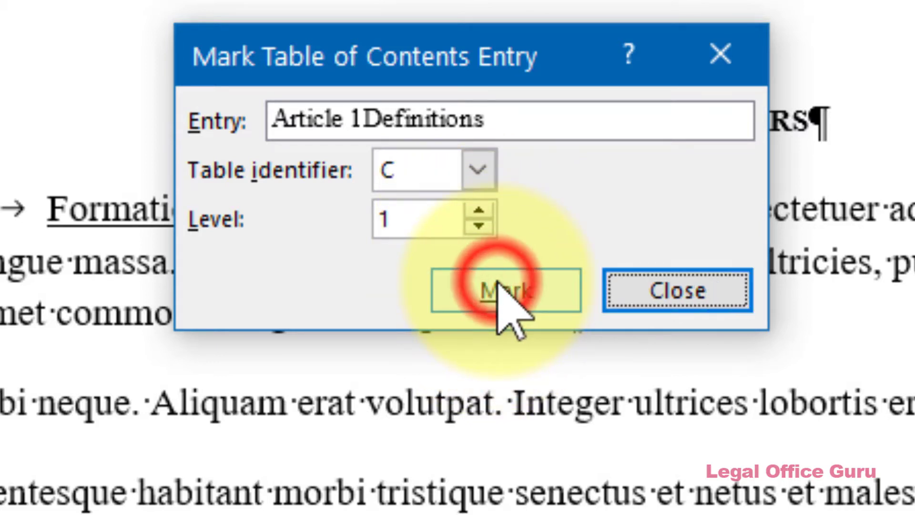
left_click(702, 285)
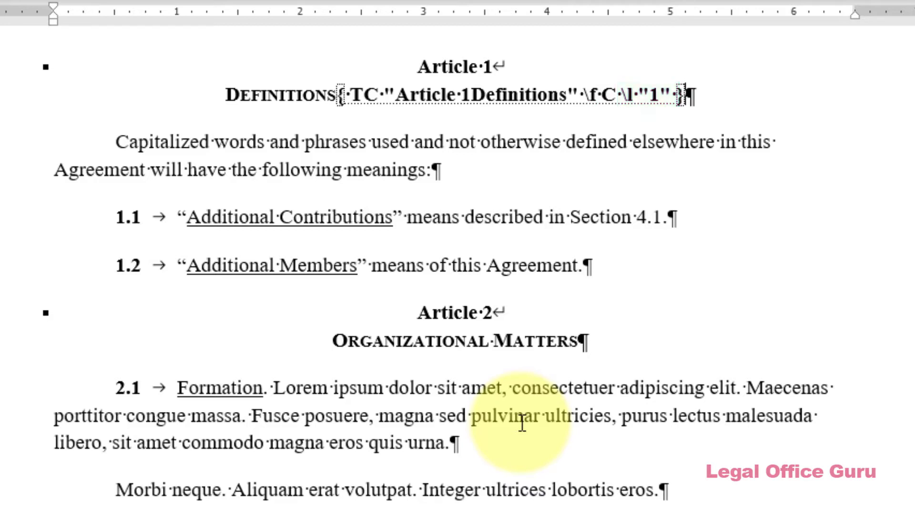
left_click(475, 94)
key("Tab")
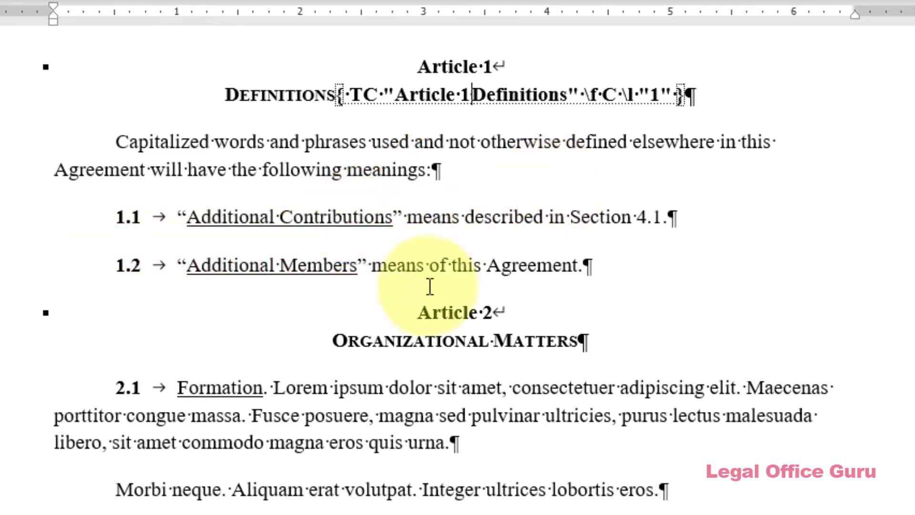
- Mark the Article 2 heading as a level 1 contents entry "Article 2Organizational Matters", identifier C, inserting a tab before "Organizational" in the field
mouse_move(419, 311)
left_click_drag(418, 312, 582, 343)
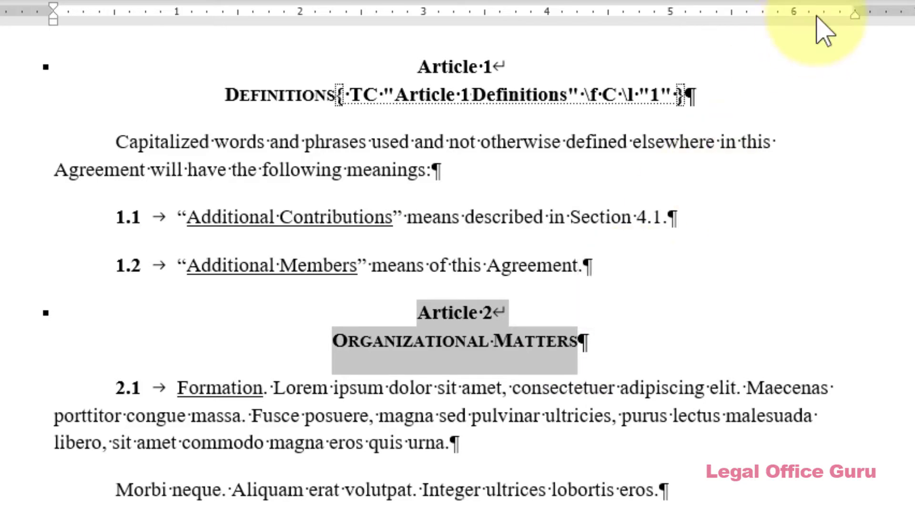
key("alt+shift+o")
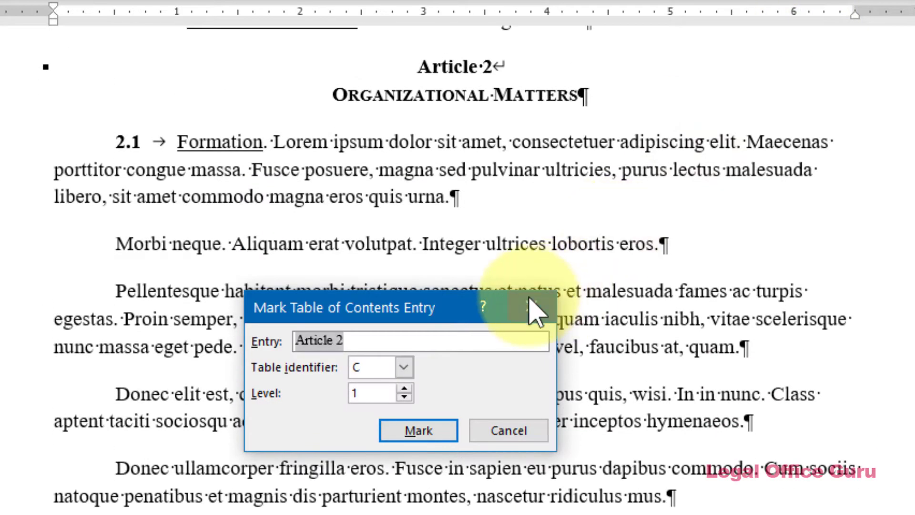
left_click(464, 341)
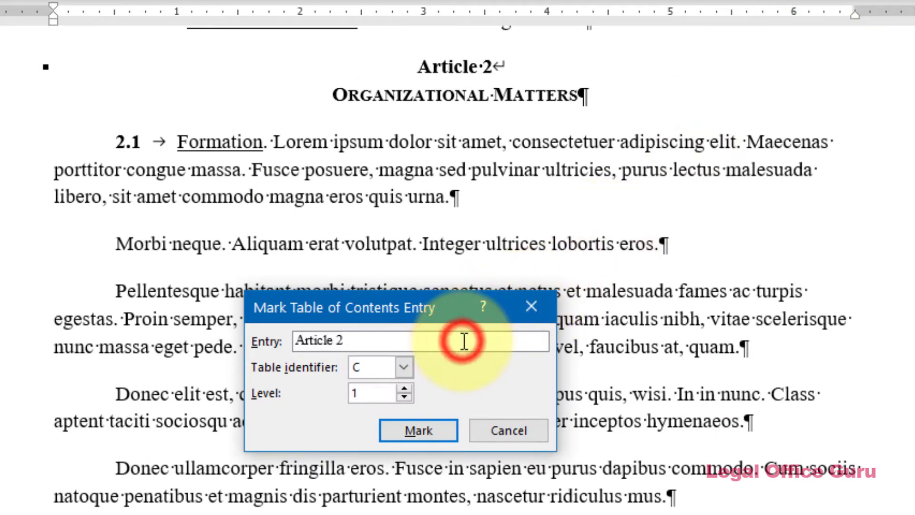
type("Organizational Matters")
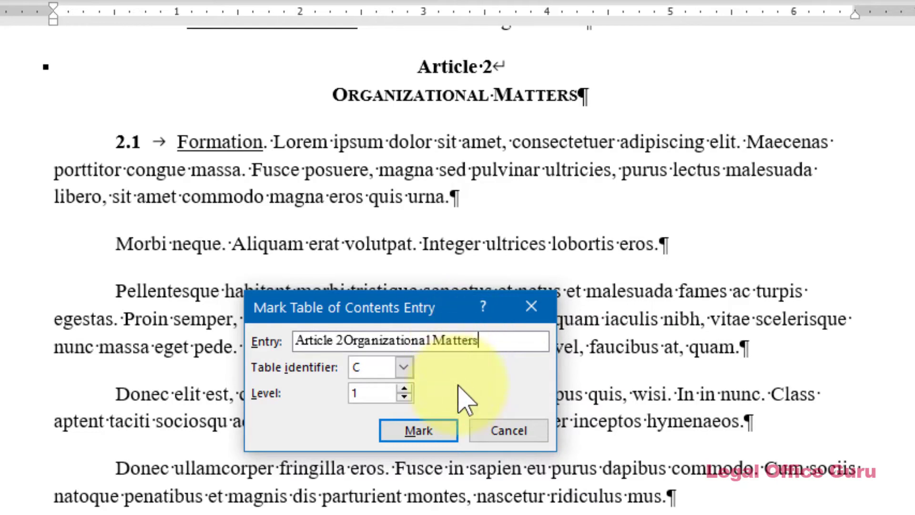
left_click(443, 431)
left_click(489, 432)
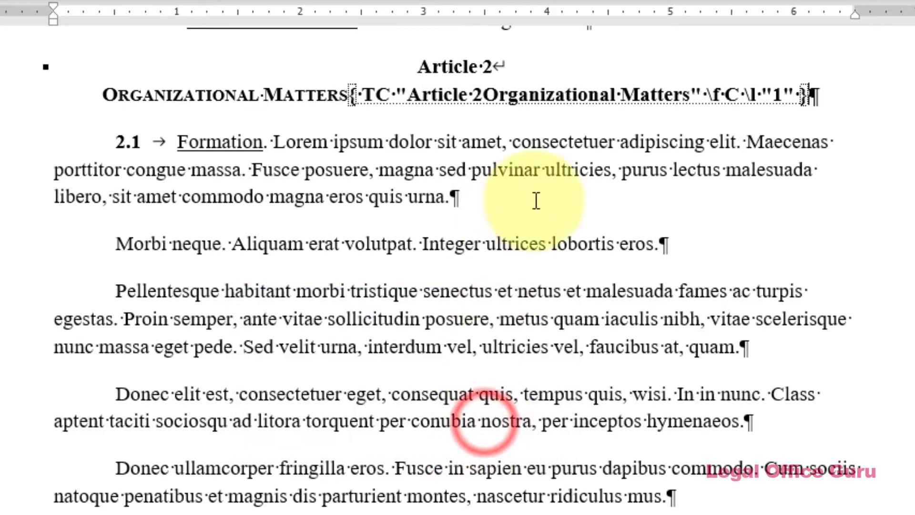
left_click(484, 98)
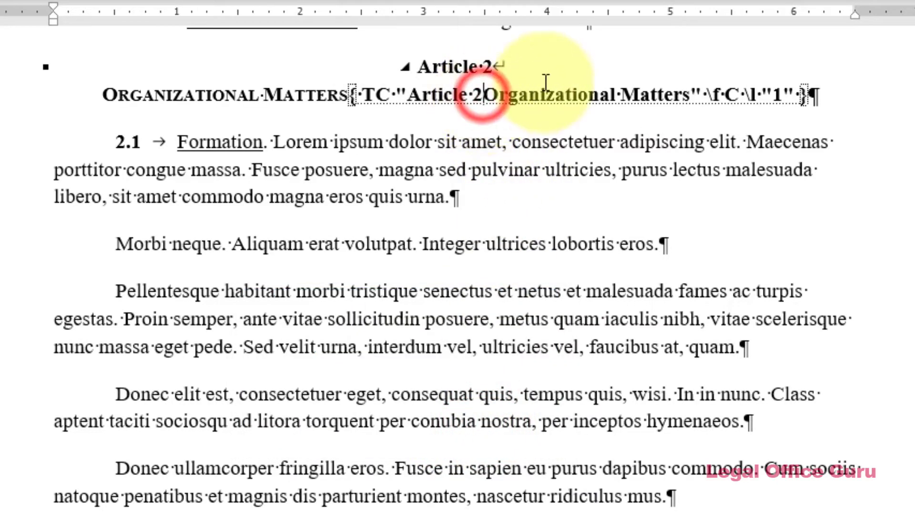
key("Tab")
key("Tab")
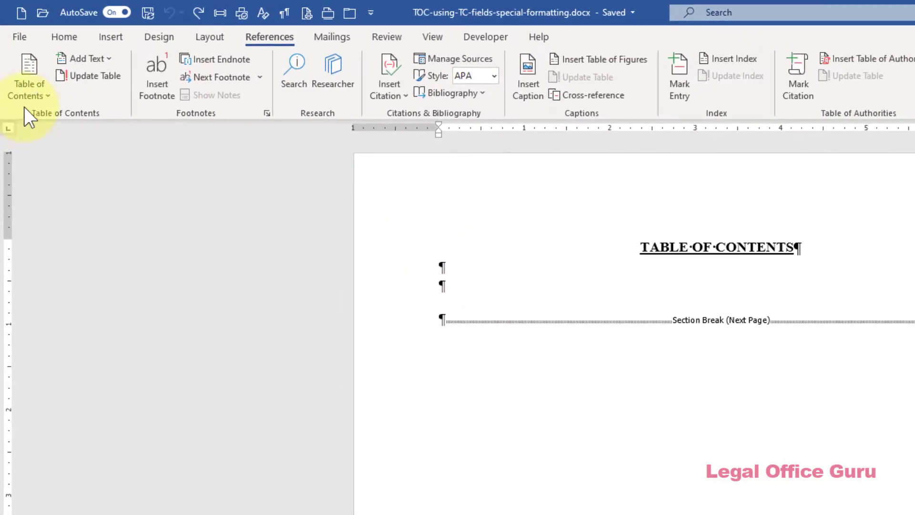
- Insert a custom table of contents built only from table entry fields, with styles and outline levels excluded
left_click(27, 100)
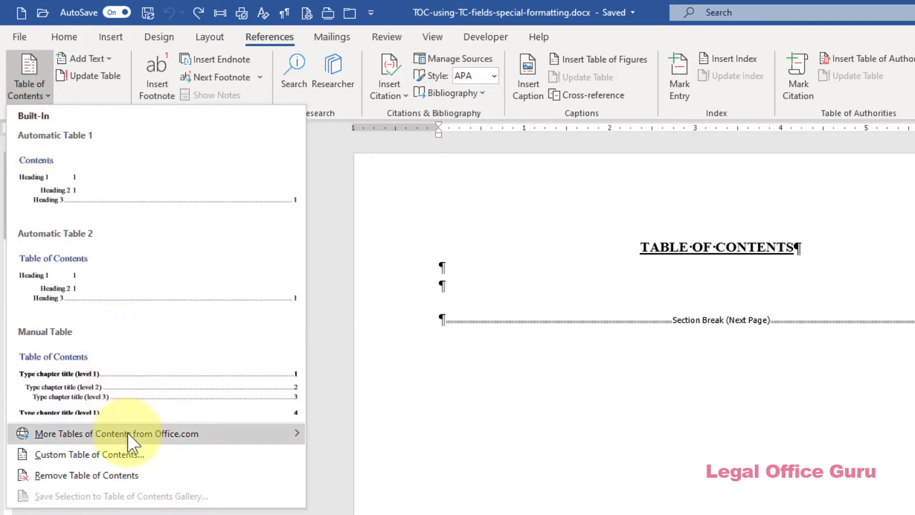
left_click(140, 454)
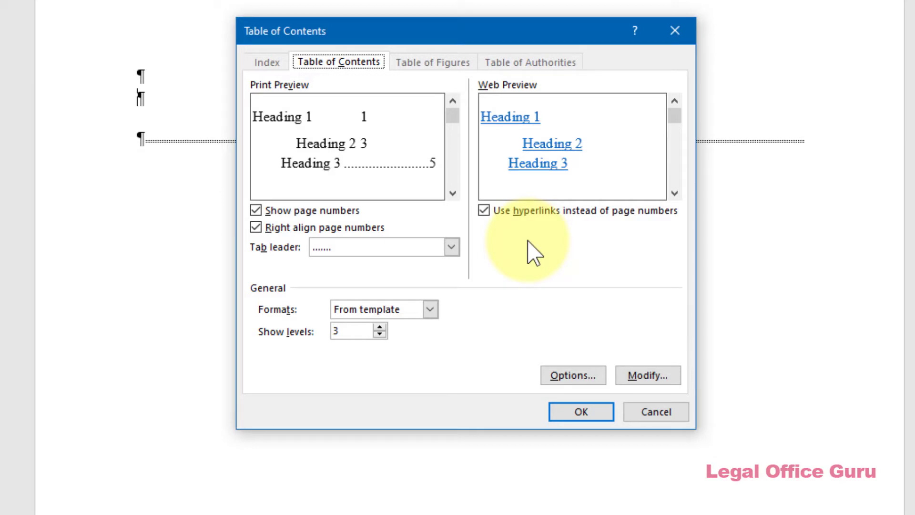
left_click(599, 377)
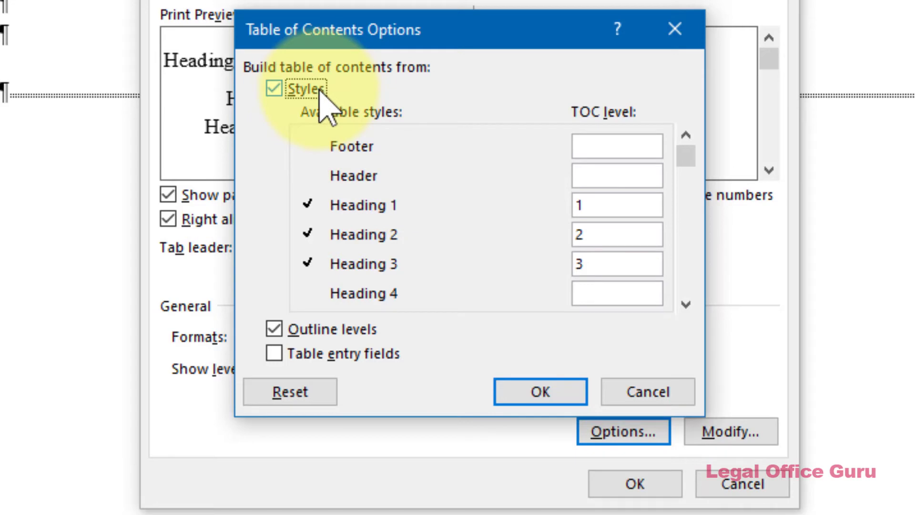
left_click(270, 88)
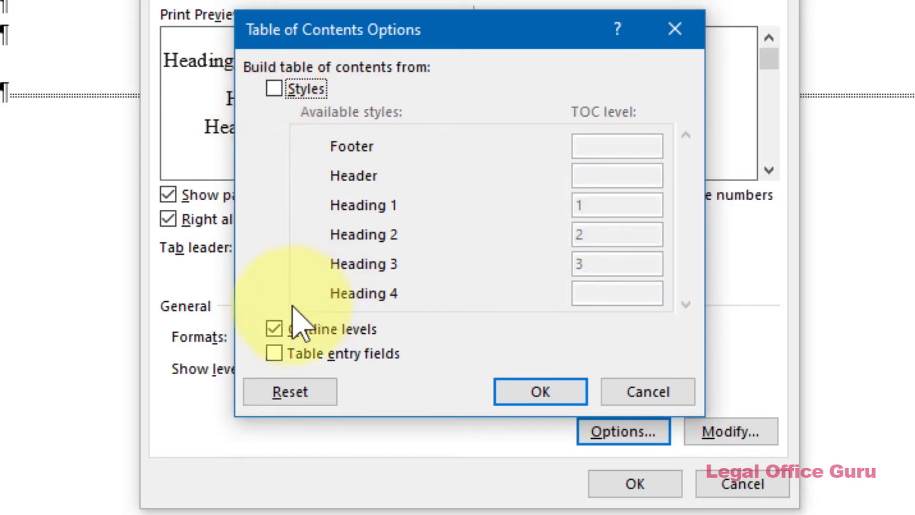
left_click(282, 329)
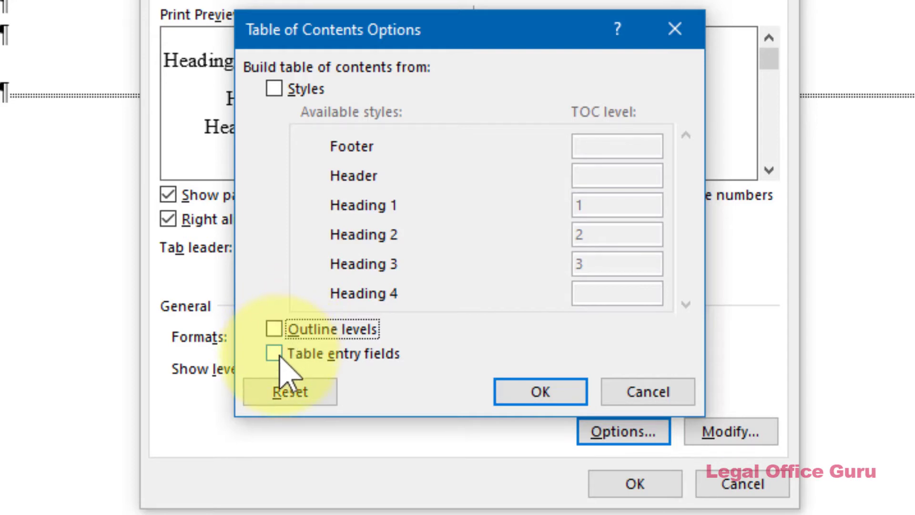
left_click(279, 356)
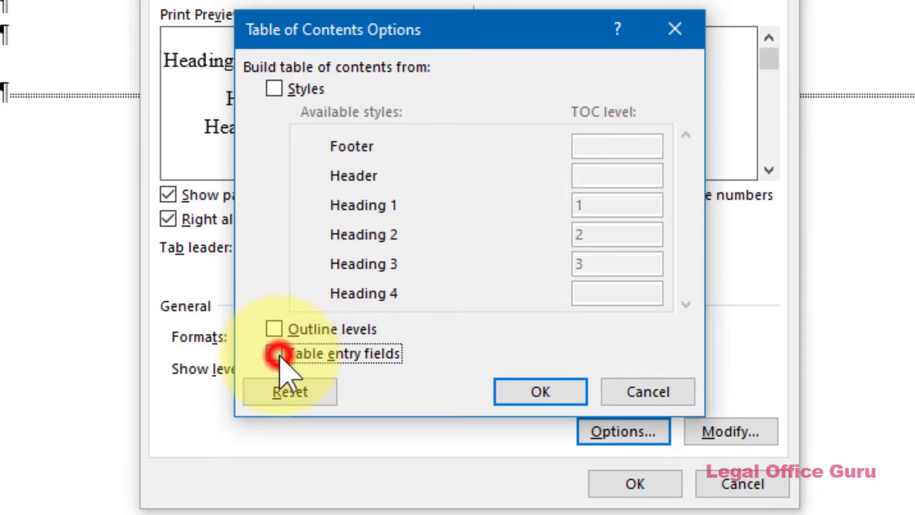
left_click(516, 395)
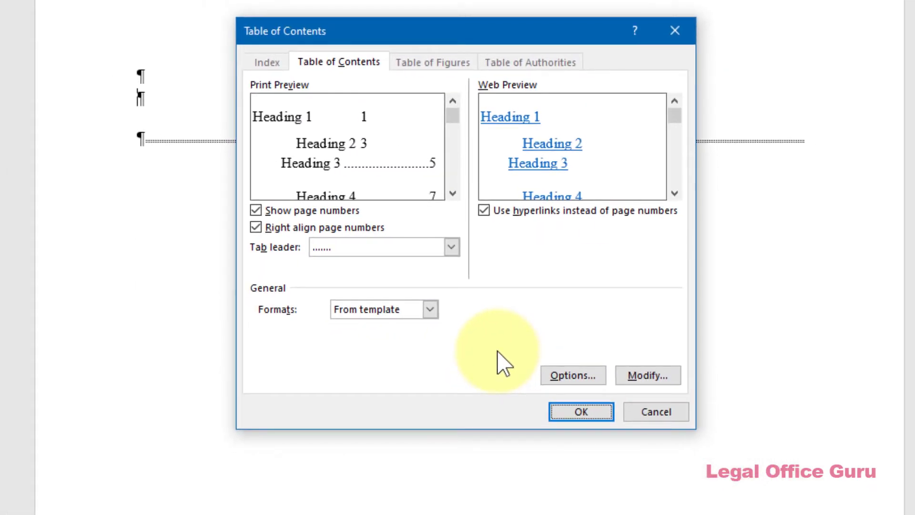
left_click(564, 408)
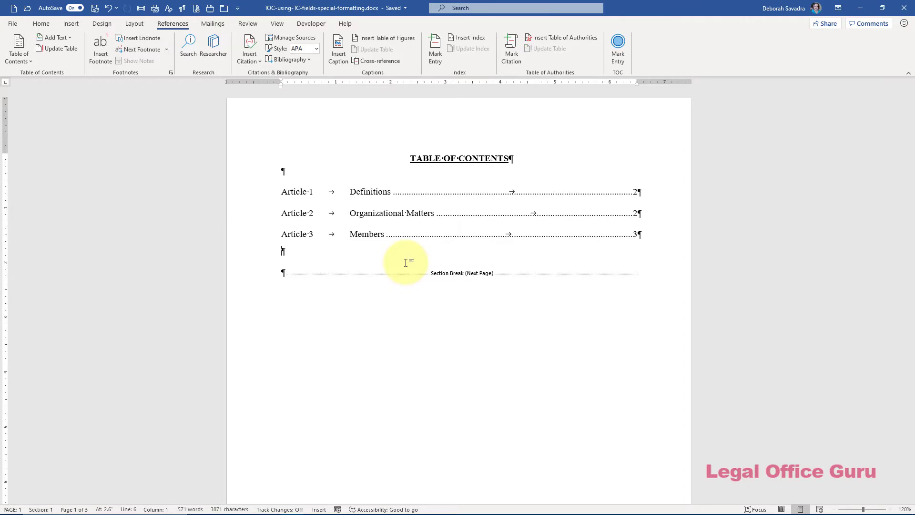
- Reveal the formatting of the Definitions contents entry and open its TOC 1 paragraph style for modification
key("shift+F1")
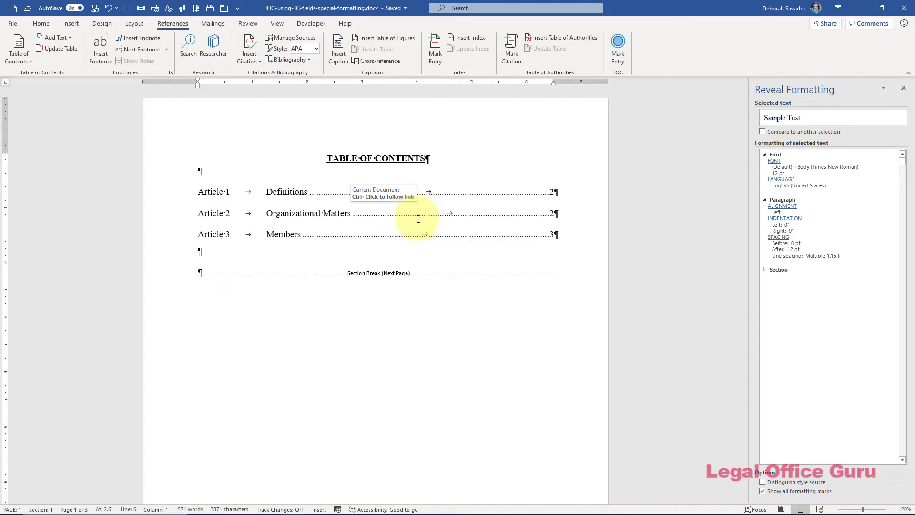
left_click(364, 193)
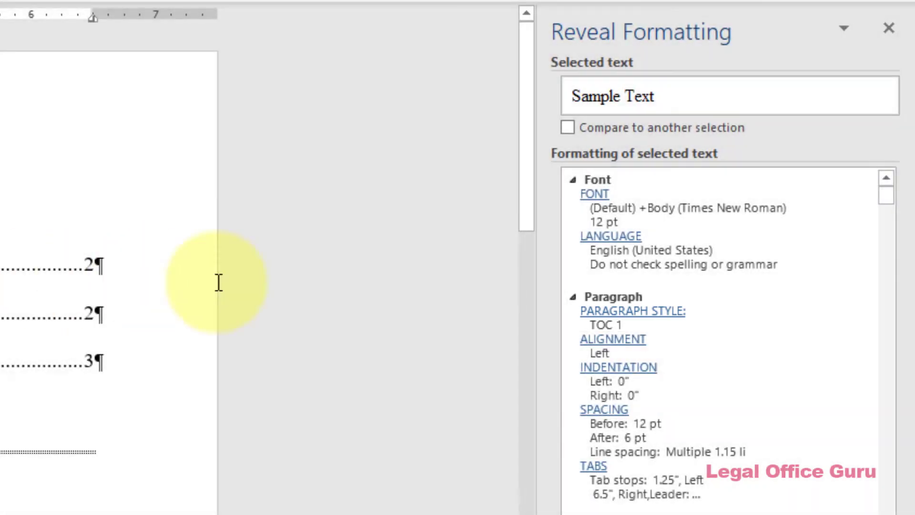
left_click(670, 318)
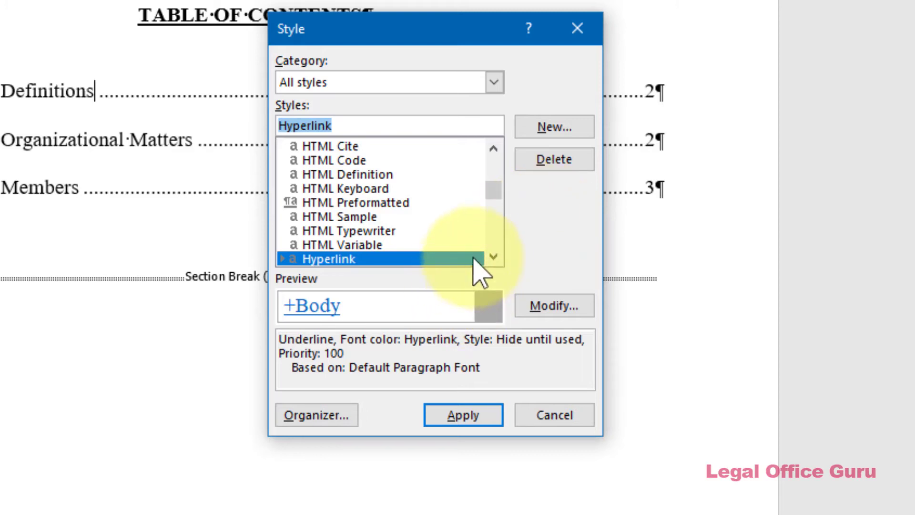
left_click_drag(491, 189, 548, 253)
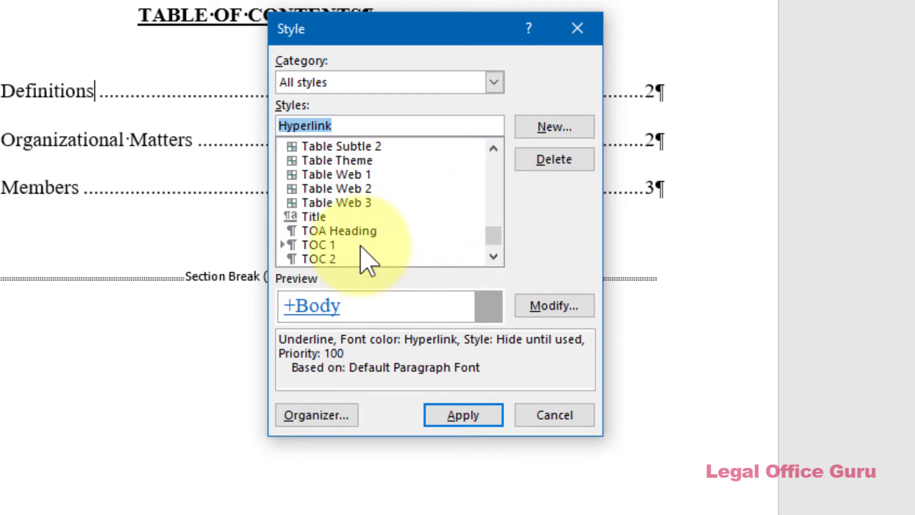
left_click(361, 245)
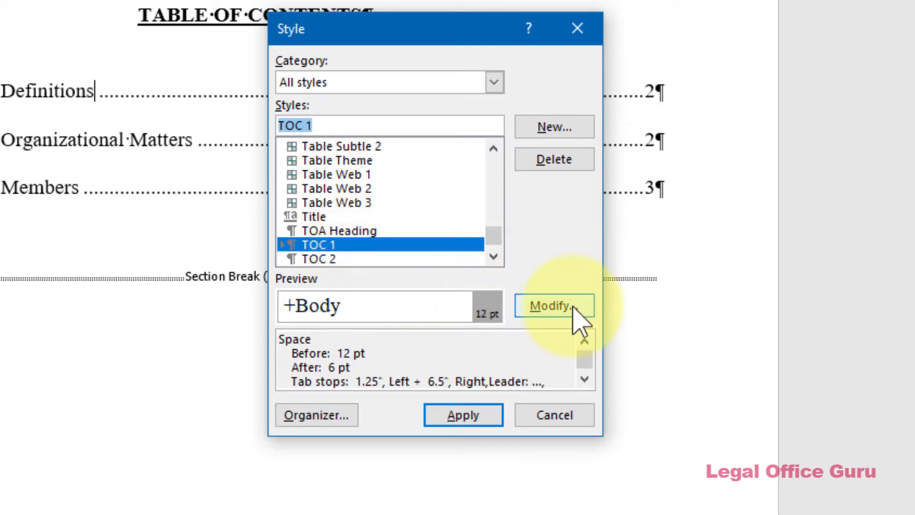
left_click(553, 305)
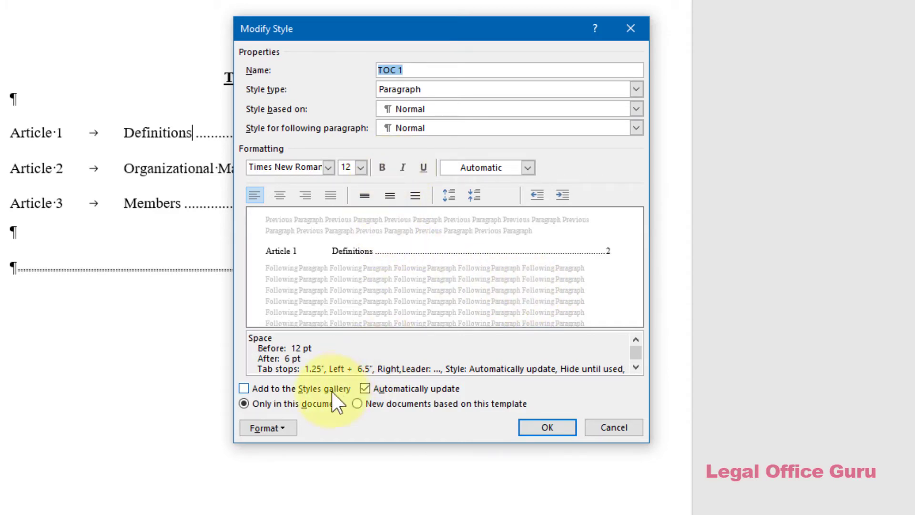
- Set the TOC 1 style's font to bold and all caps, and apply the style to the contents entries
left_click(290, 426)
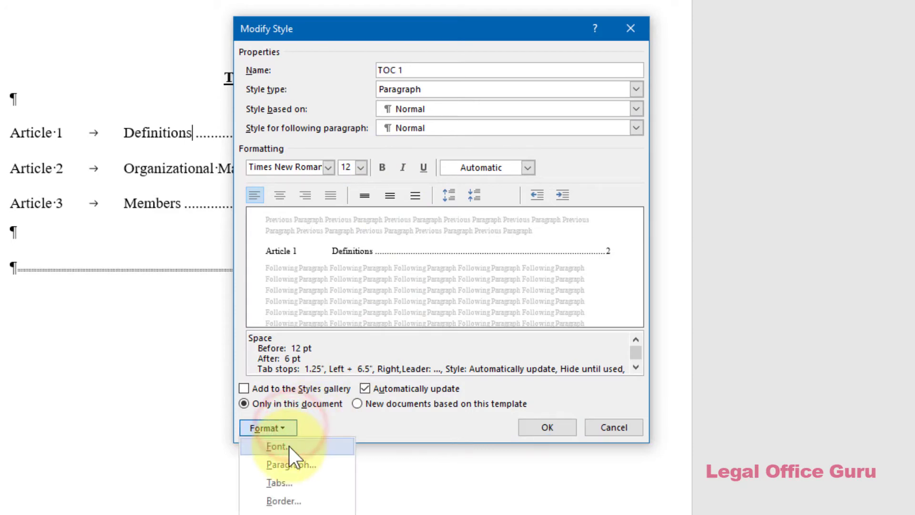
left_click(289, 446)
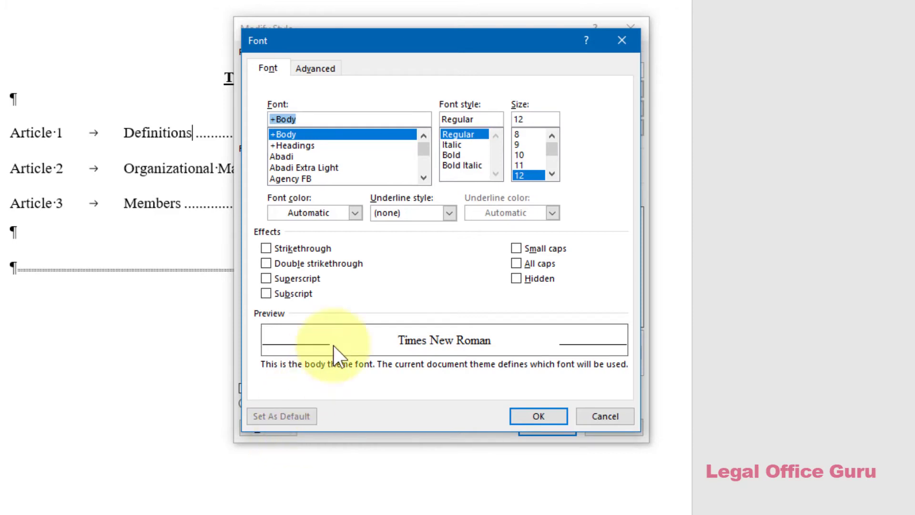
left_click(451, 155)
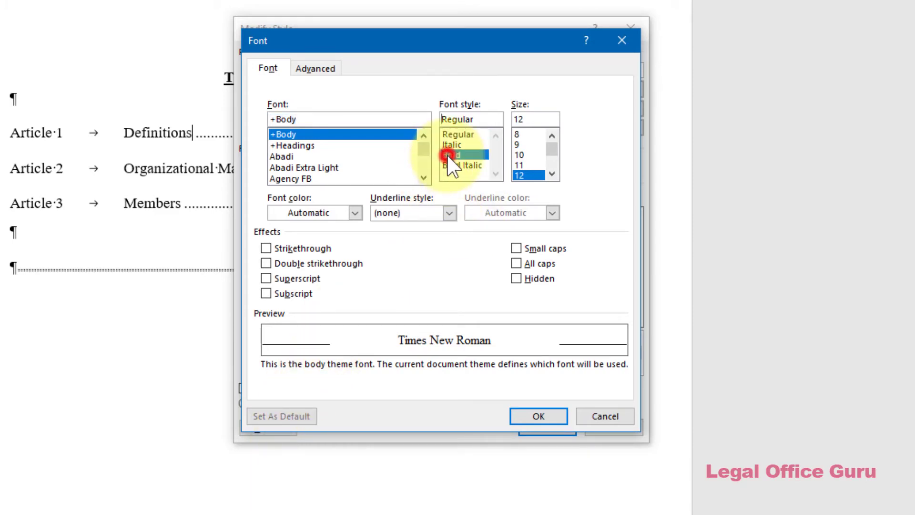
left_click(517, 262)
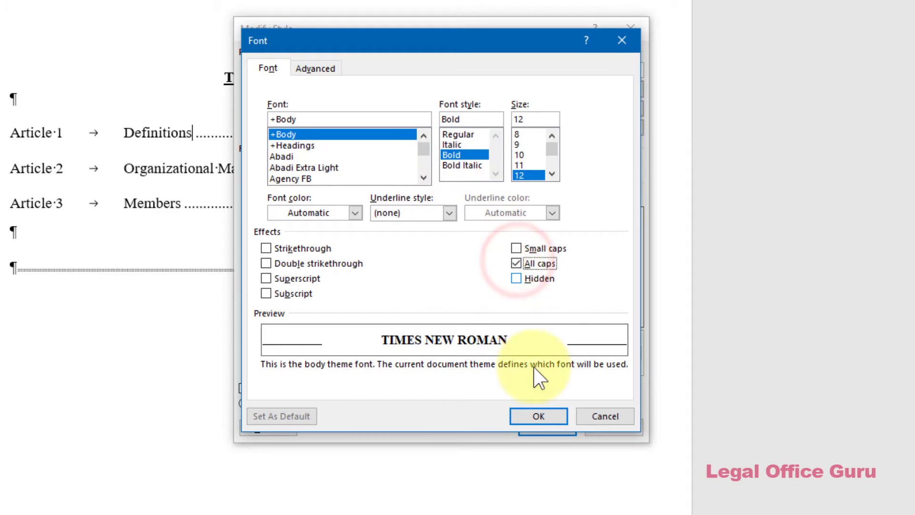
left_click(544, 419)
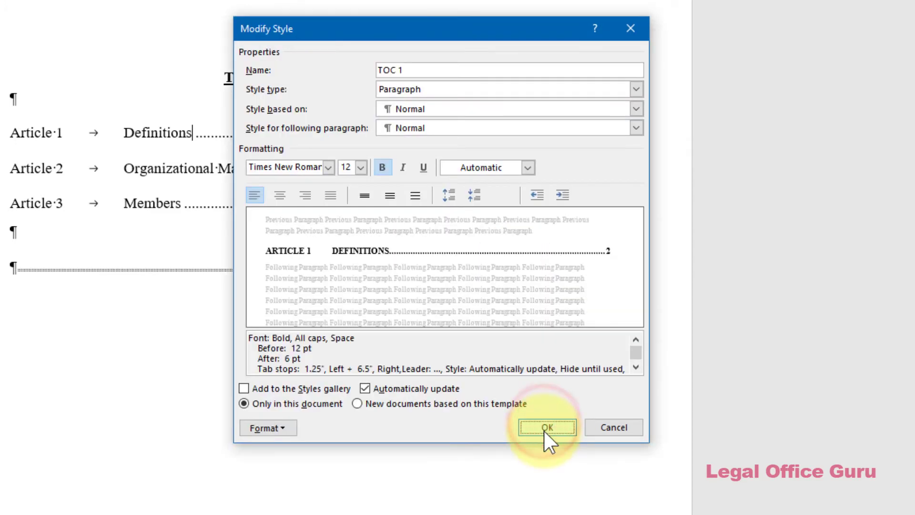
left_click(546, 429)
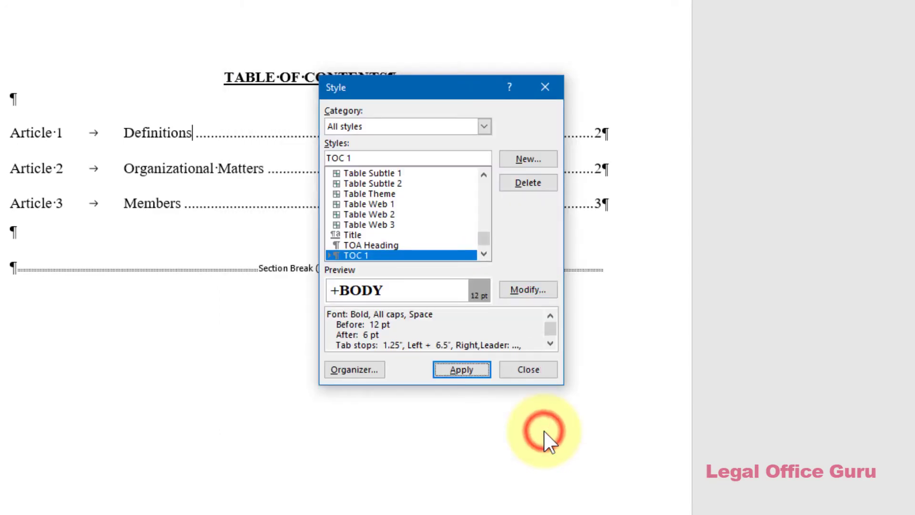
left_click(473, 372)
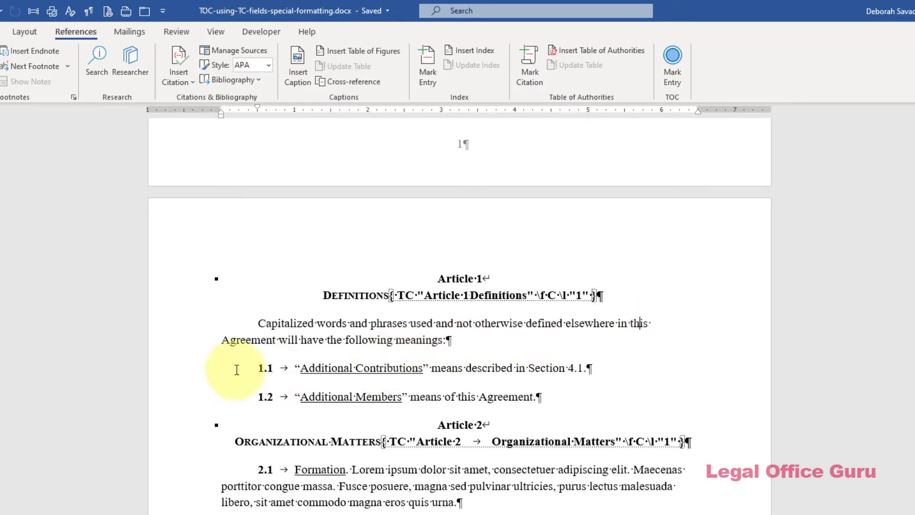
- Mark the section 1.1 "Additional Contributions" heading, including its number and quotation marks, as a level 2 contents entry with identifier C
left_click_drag(256, 368, 390, 365)
key("shift+Right")
key("alt+shift+o")
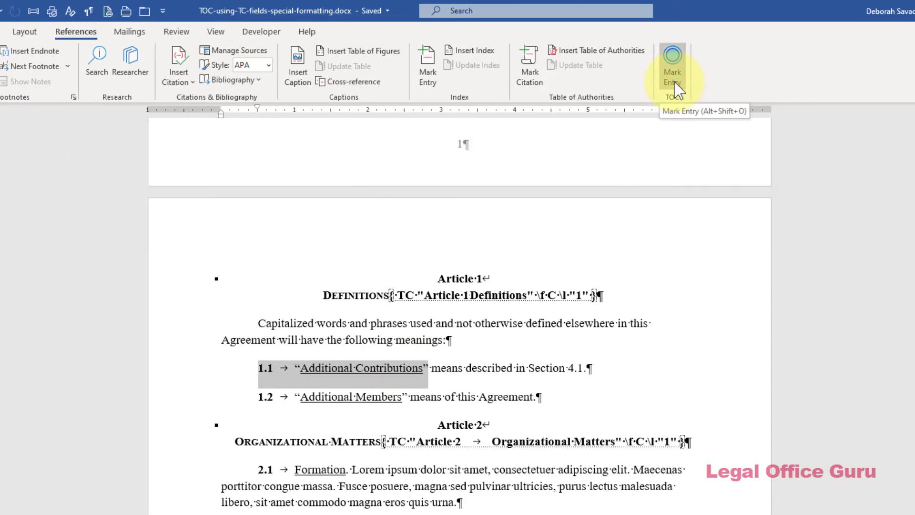
left_click(675, 82)
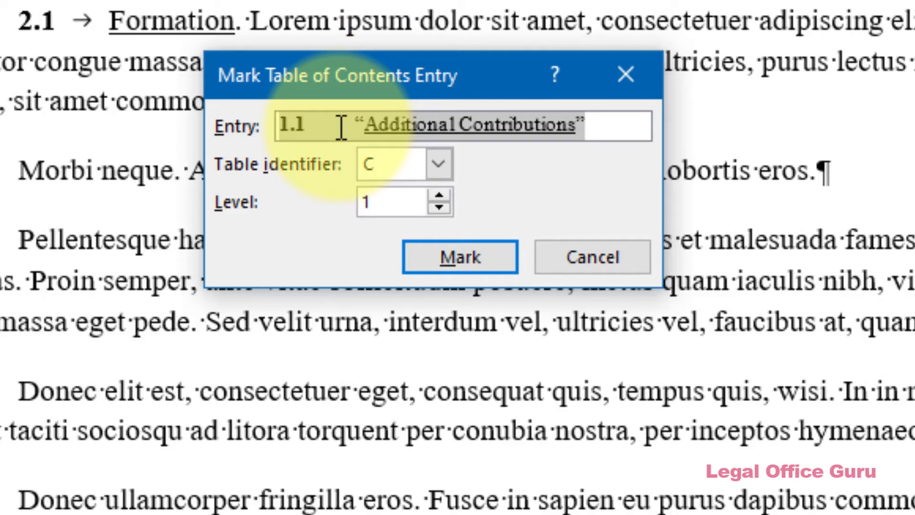
left_click(436, 193)
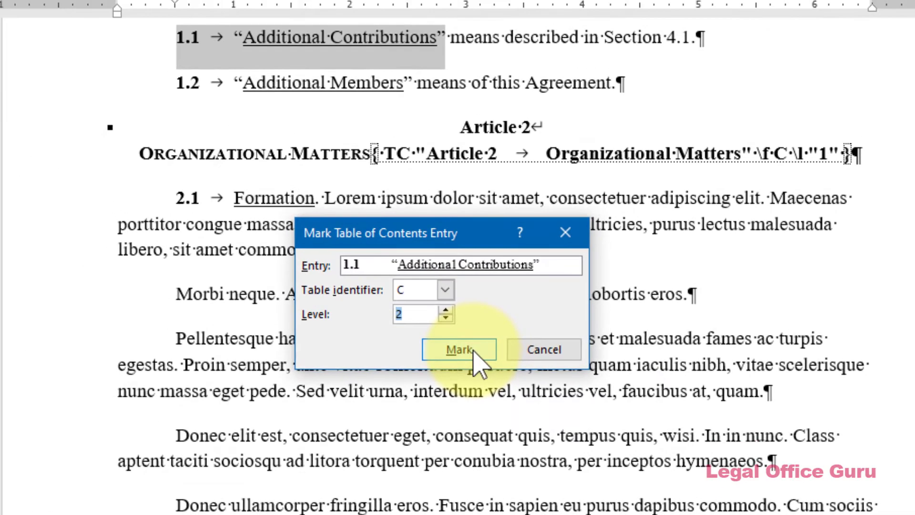
left_click(485, 260)
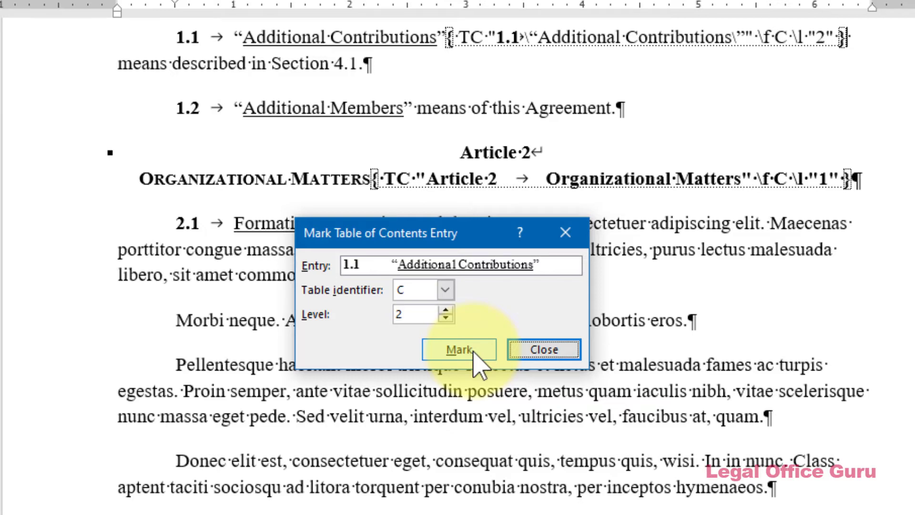
- Mark the section 1.2 "Additional Members" heading, including its number and quotation marks, as a level 2 contents entry with identifier C
left_click(172, 114)
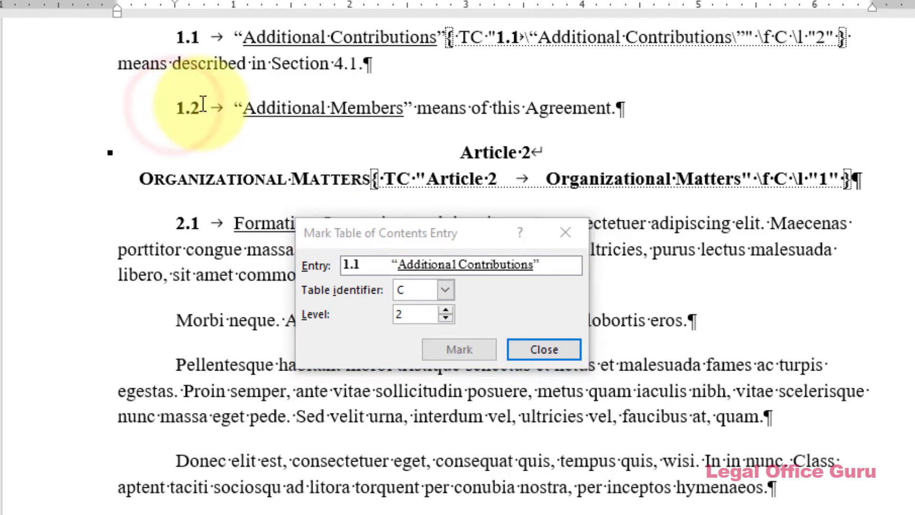
left_click(178, 107)
left_click_drag(177, 107, 380, 97)
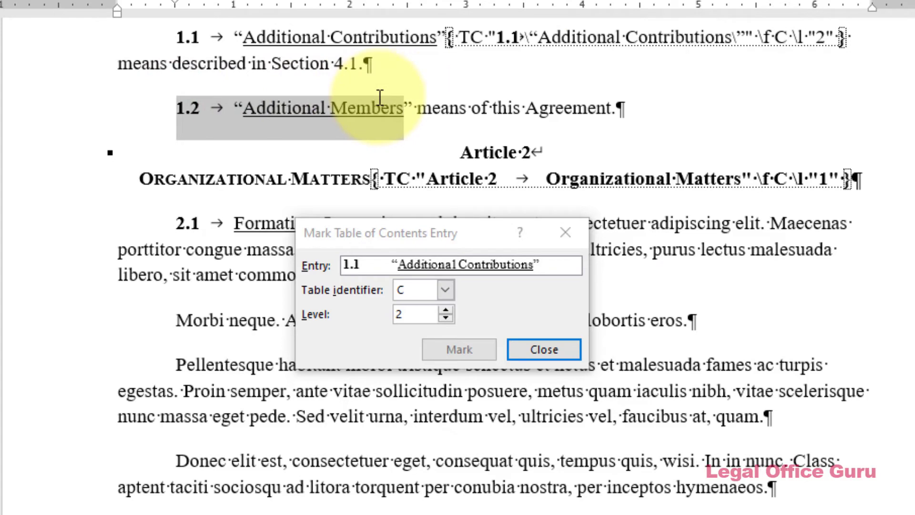
key("shift+Right")
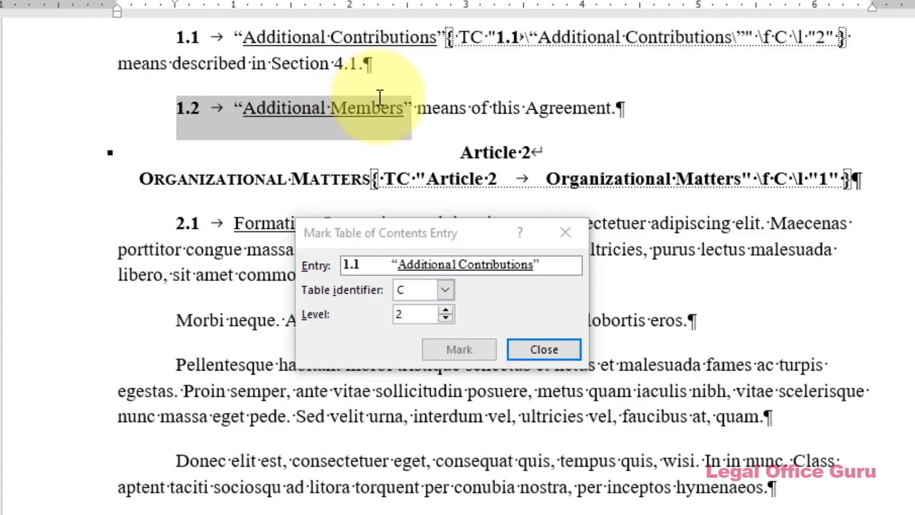
left_click(465, 239)
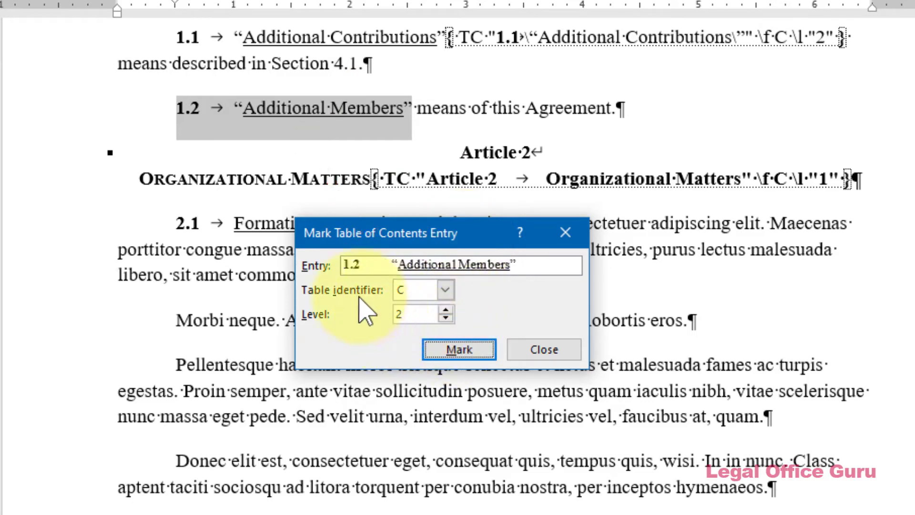
left_click(437, 349)
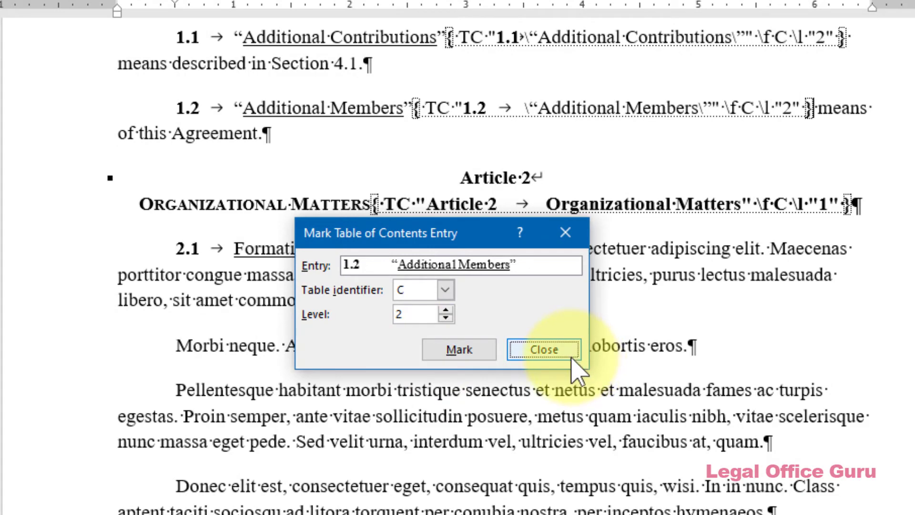
- Move the entry dialog off the section 2.1 Formation heading and mark "2.1 Format" from it as a level 2 entry with identifier C
left_click_drag(548, 236, 644, 313)
left_click(176, 246)
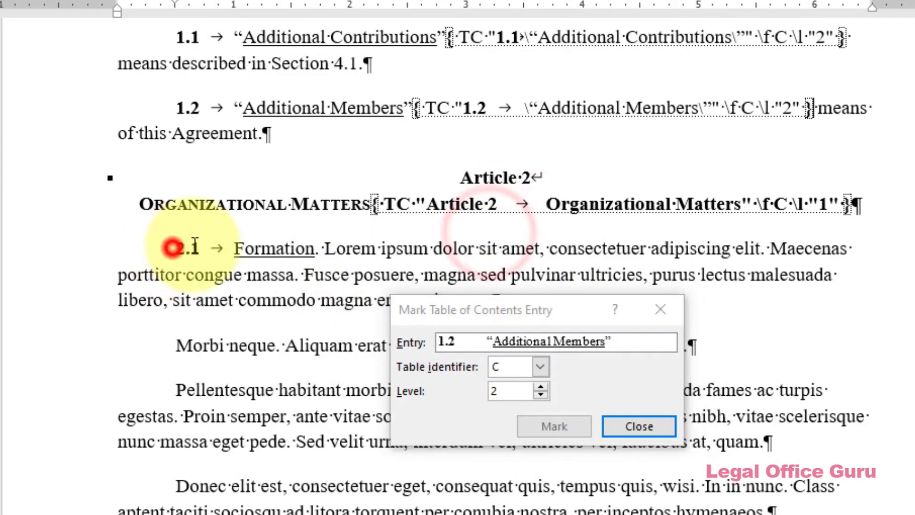
left_click_drag(176, 247, 290, 249)
left_click(619, 386)
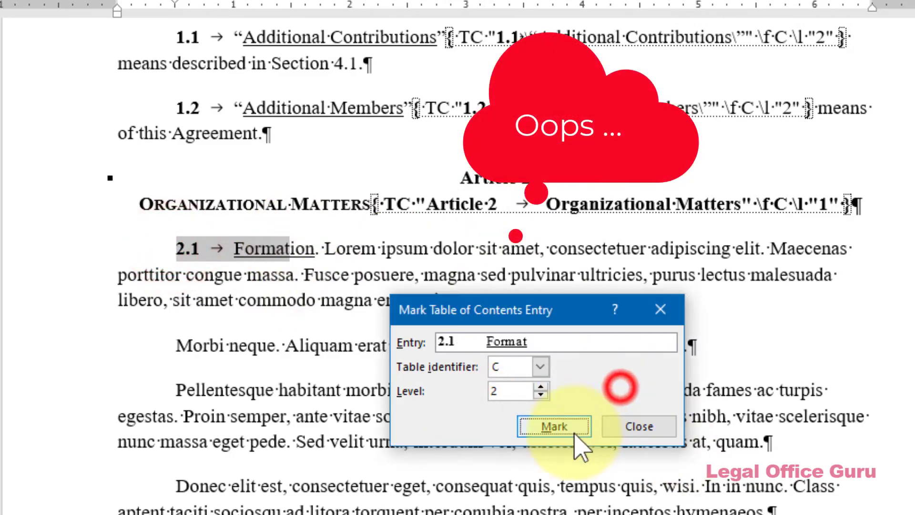
left_click(567, 427)
- Mark the section 2.2 Name heading, including its number, as a level 2 contents entry with identifier C
scroll(25, 335, "down", 5)
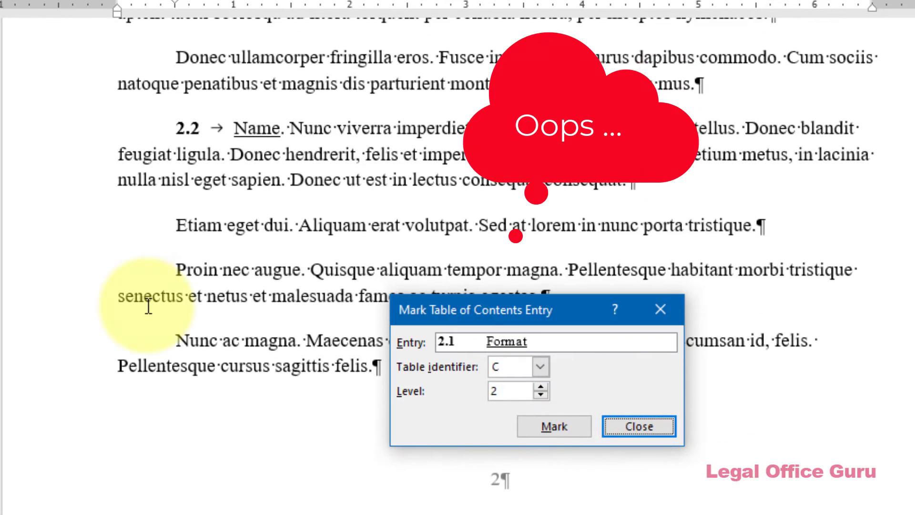
left_click_drag(177, 127, 280, 128)
left_click(625, 386)
left_click(554, 426)
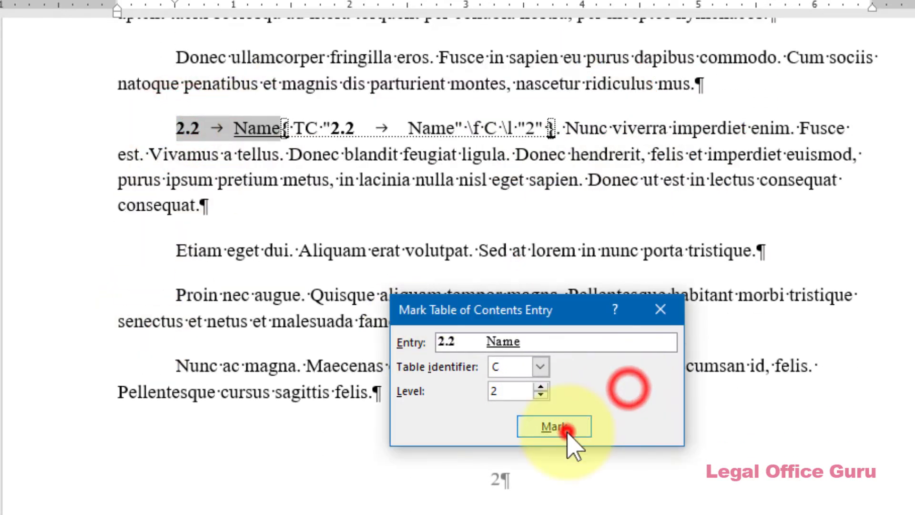
- Mark the section 3.1 "Place and Manner of Meeting" heading, including its number, as a level 2 contents entry with identifier C
scroll(266, 314, "down", 10)
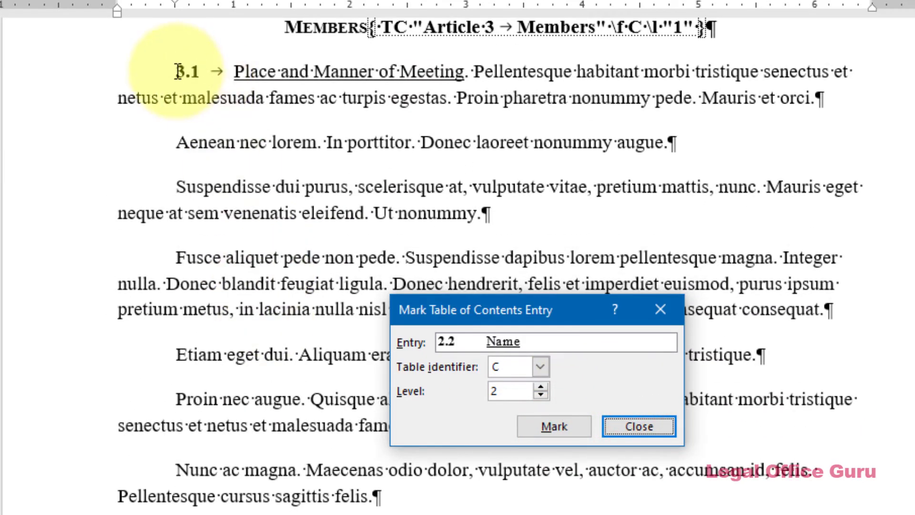
left_click_drag(177, 72, 463, 71)
left_click(599, 380)
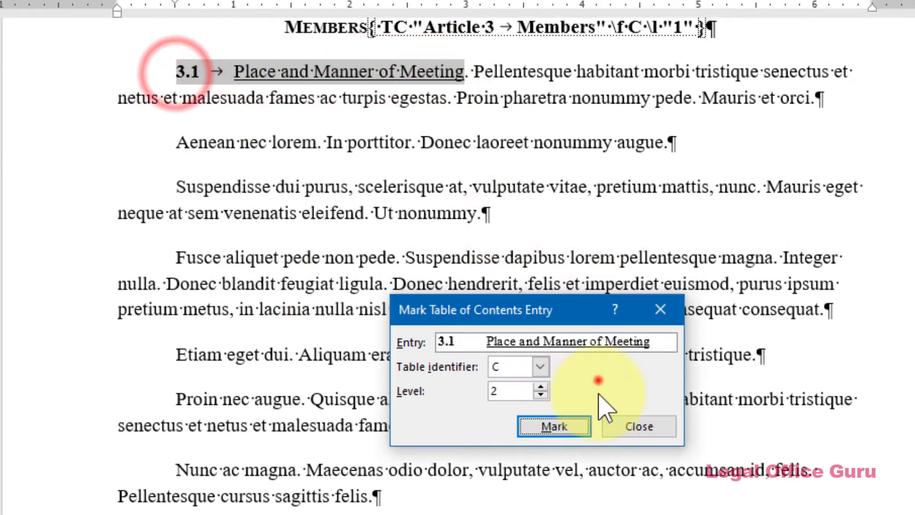
left_click(555, 426)
- Mark the section 3.2 "Conduct of Meetings" heading, including its number, as a level 2 entry with identifier C and close the entry dialog
scroll(184, 327, "down", 4)
left_click_drag(403, 310, 401, 186)
left_click_drag(177, 365, 352, 364)
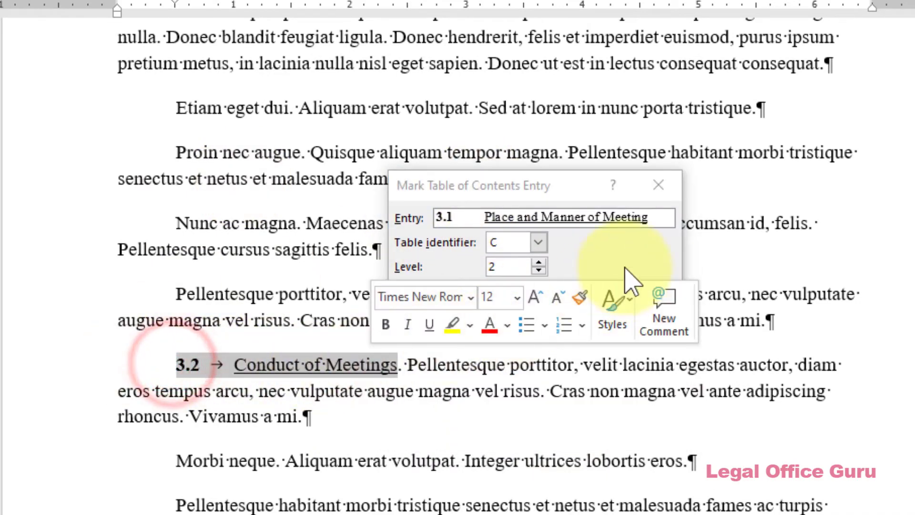
left_click(627, 262)
left_click(553, 302)
left_click(654, 302)
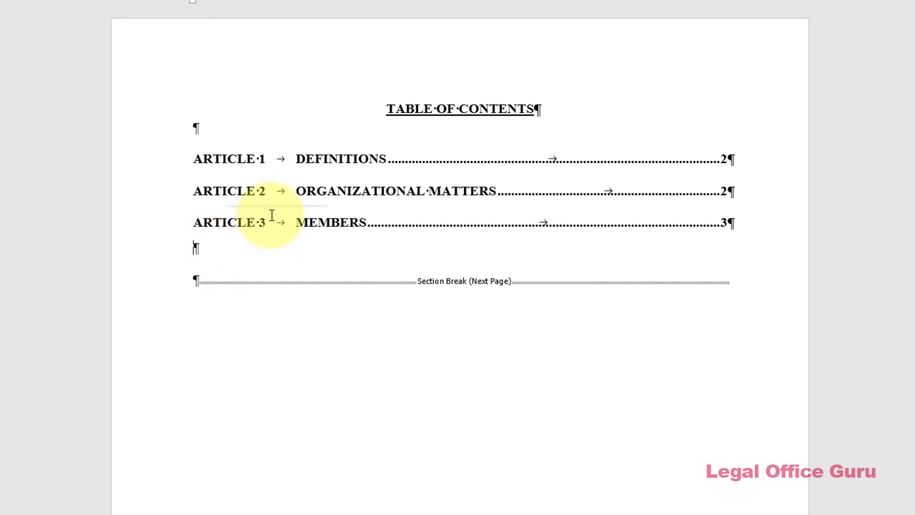
- Update the table of contents field with the option to update the entire table
left_click(319, 191)
key("F9")
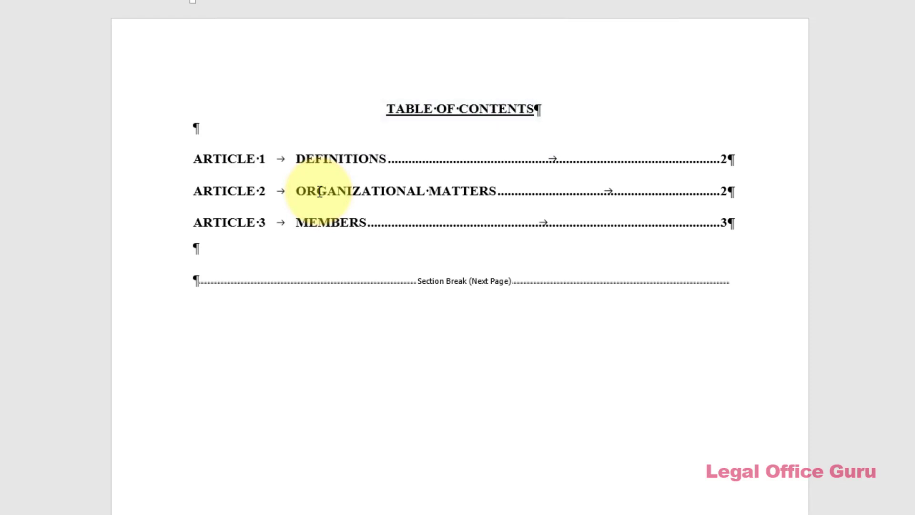
right_click(319, 191)
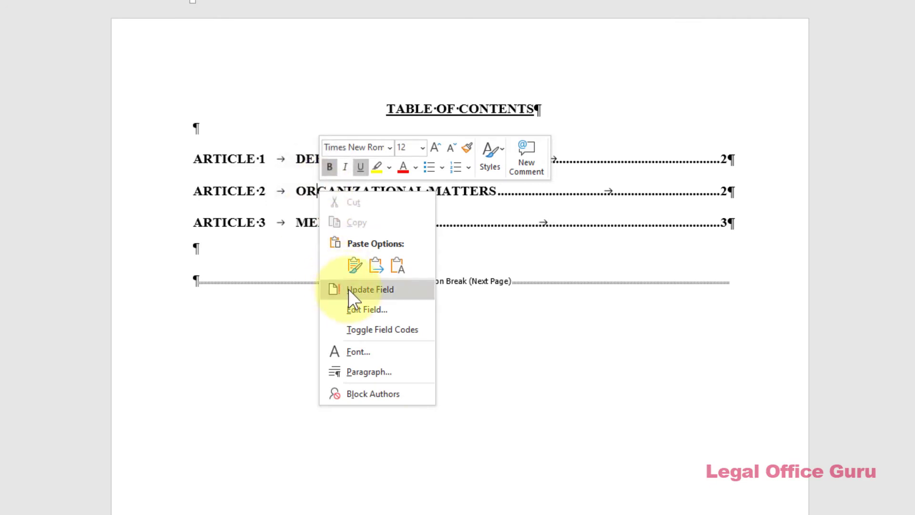
left_click(348, 289)
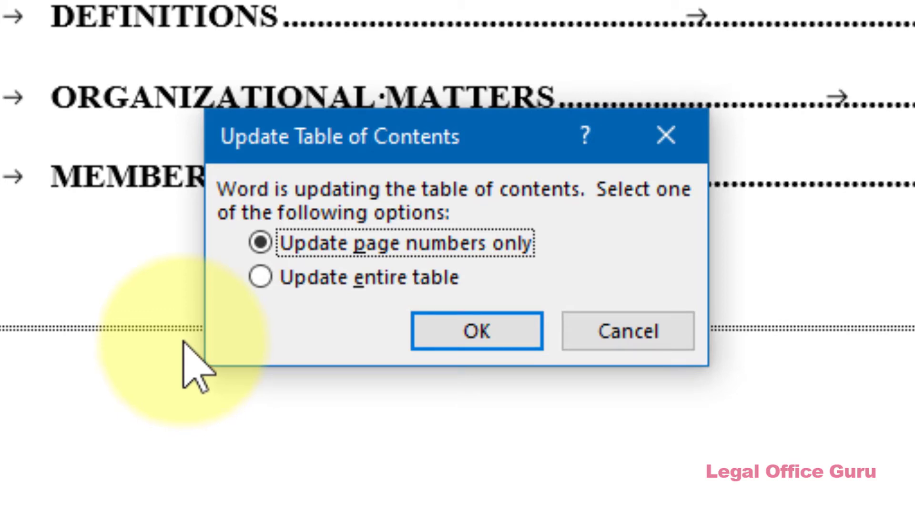
left_click(263, 278)
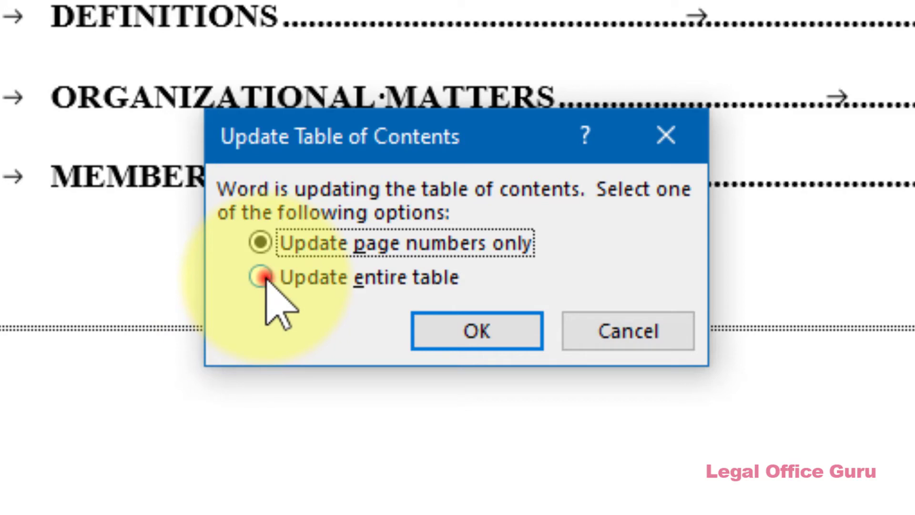
left_click(495, 333)
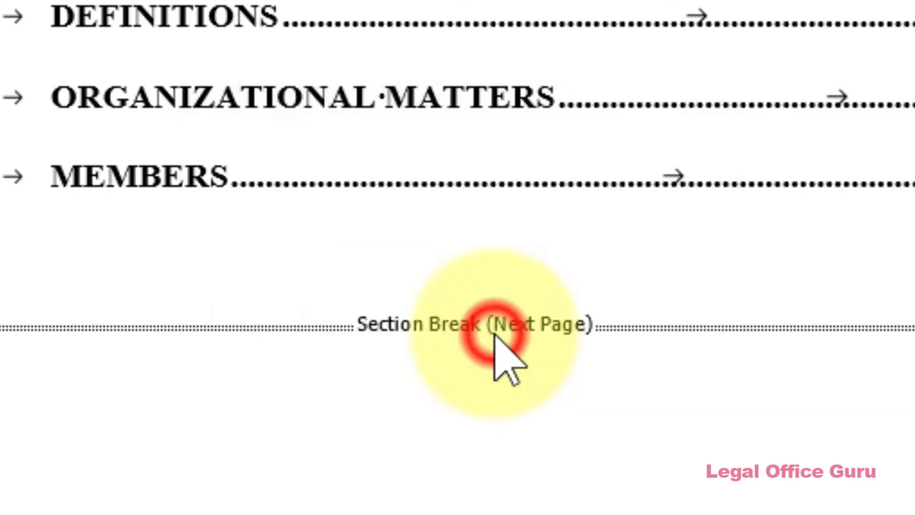